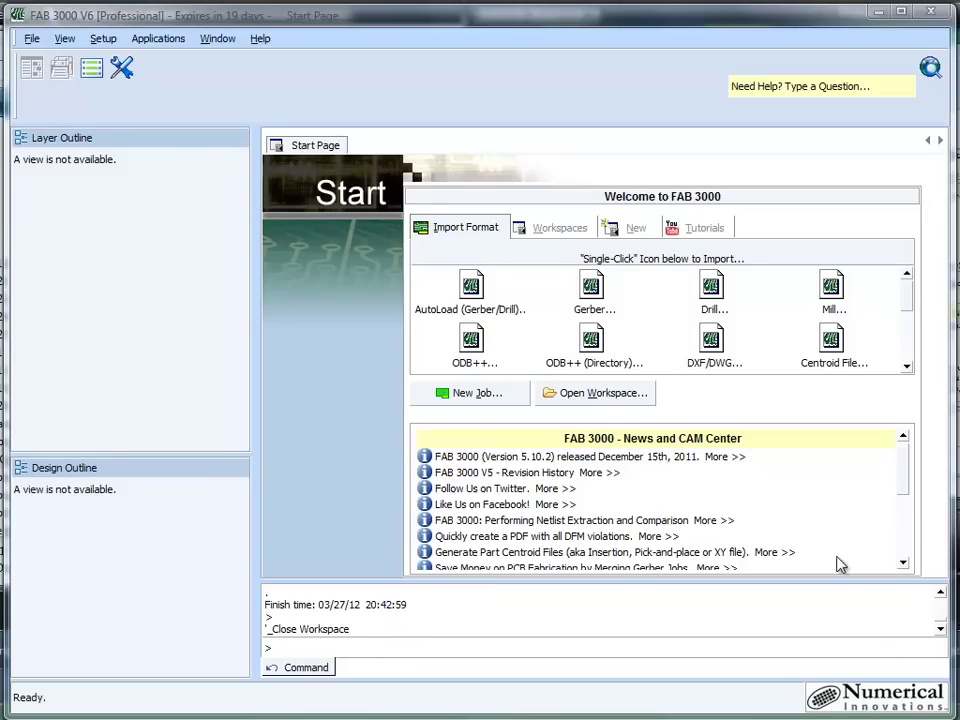
- Import the Gerber and drill files from the examples\274X folder with AutoLoad, accepting the detected layer types
{"action": "left_click", "coordinate": [470, 284]}
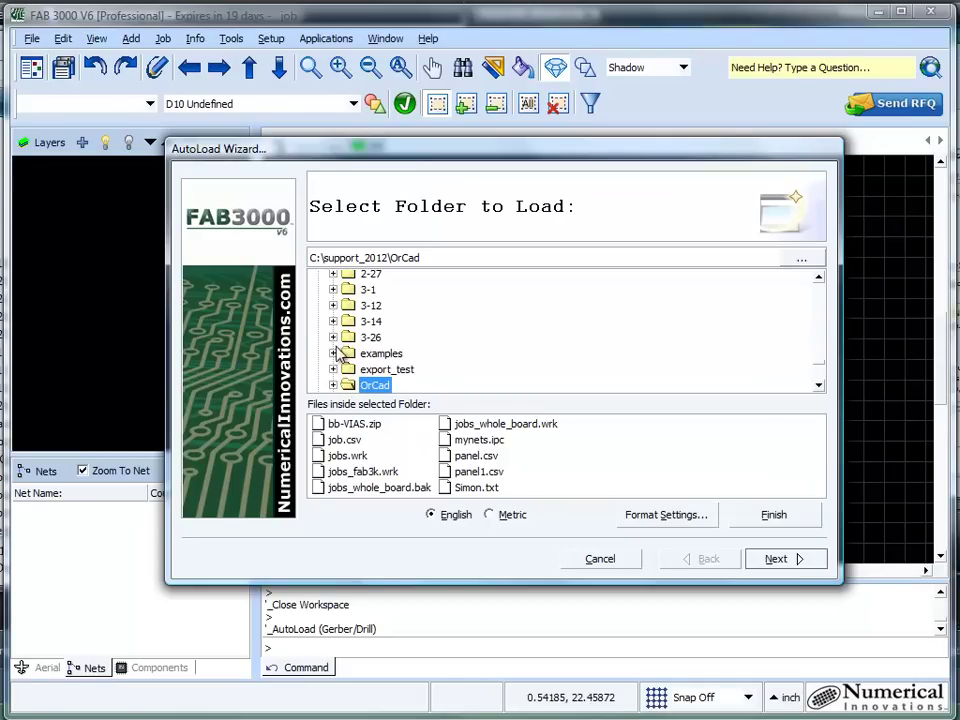
{"action": "left_click", "coordinate": [333, 353]}
{"action": "left_click", "coordinate": [386, 369]}
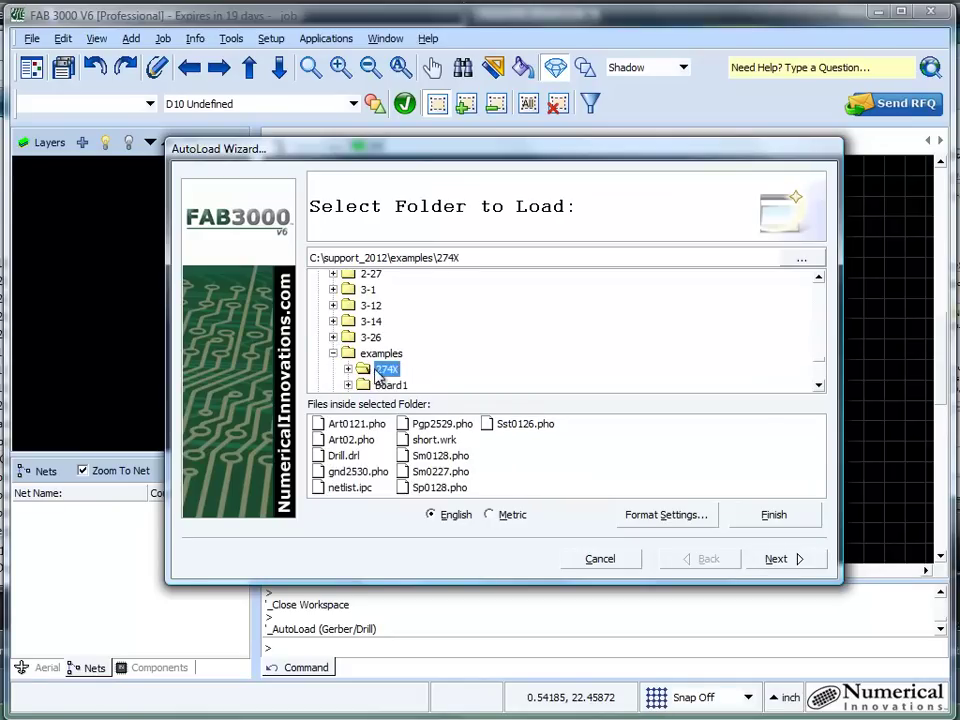
{"action": "left_click", "coordinate": [797, 561]}
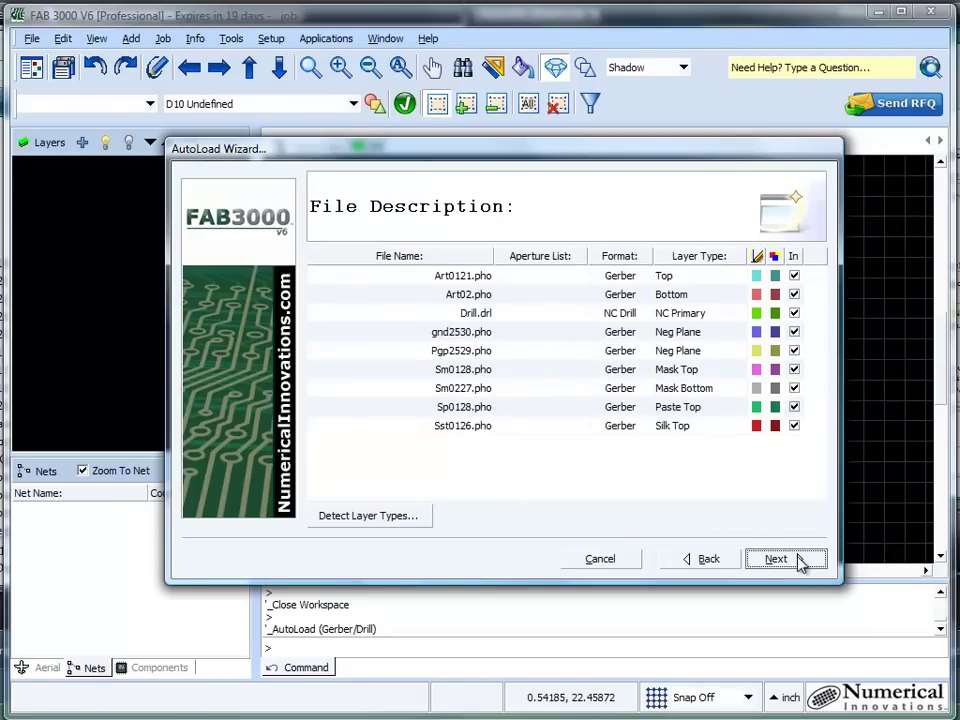
{"action": "left_click", "coordinate": [778, 559]}
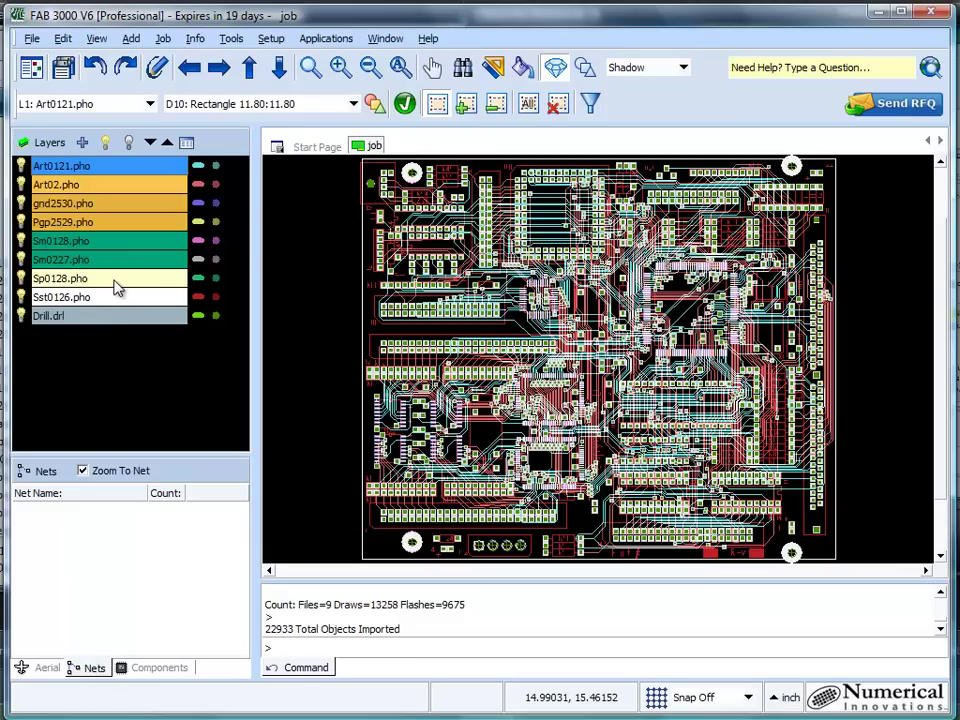
- Show only the Sp0128.pho paste layer together with the Sst0126.pho silkscreen layer, and lock the silkscreen layer
{"action": "left_click", "coordinate": [114, 282]}
{"action": "double_click", "coordinate": [114, 288]}
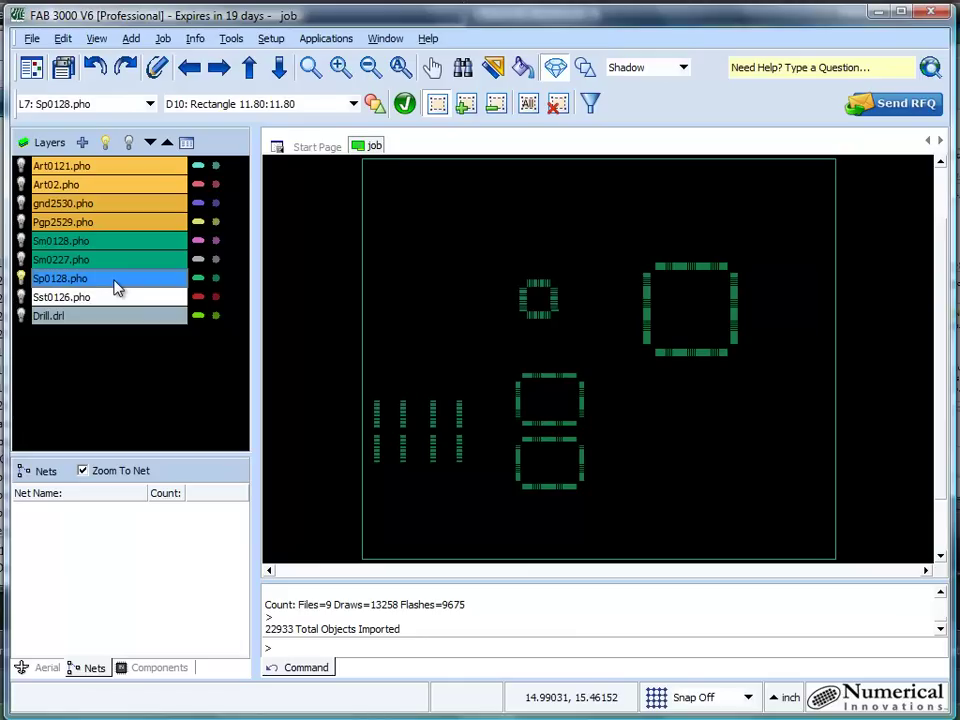
{"action": "left_click", "coordinate": [21, 298]}
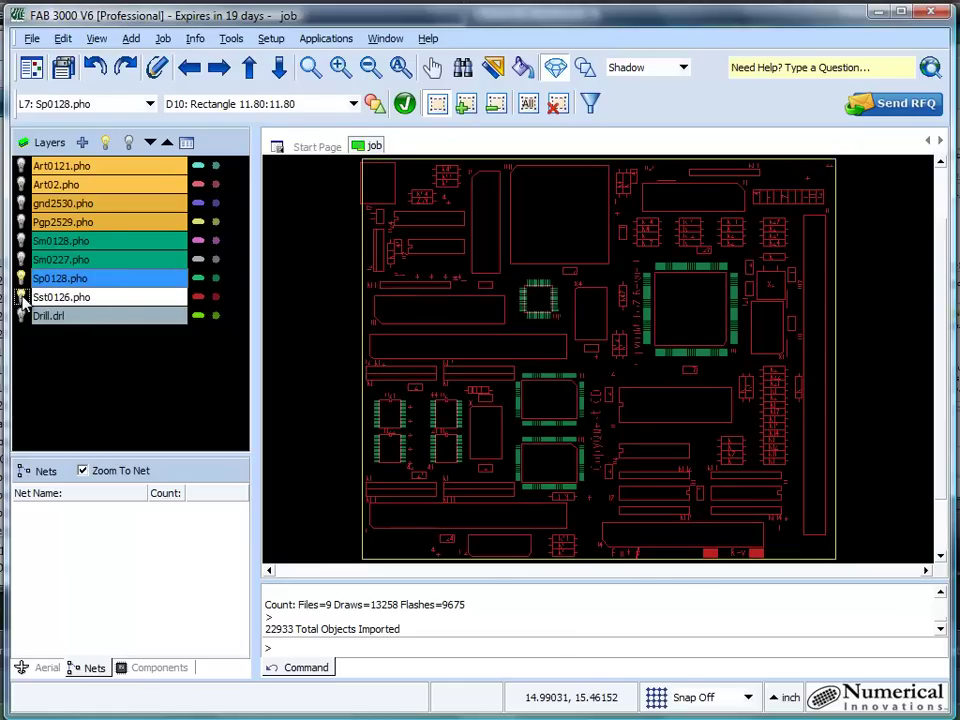
{"action": "right_click", "coordinate": [124, 299]}
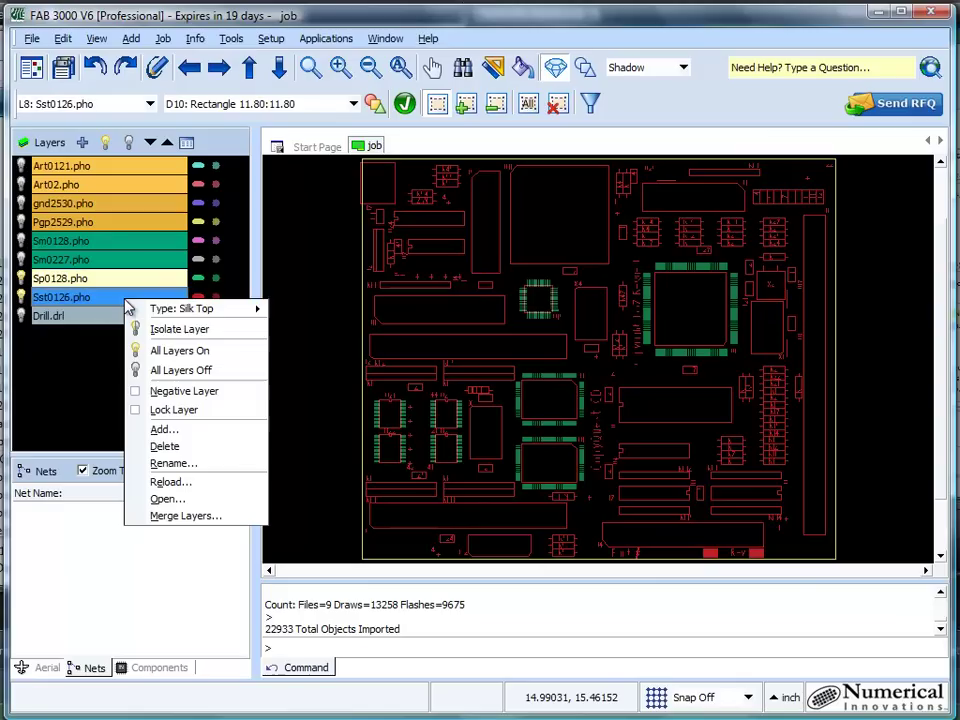
{"action": "left_click", "coordinate": [172, 410]}
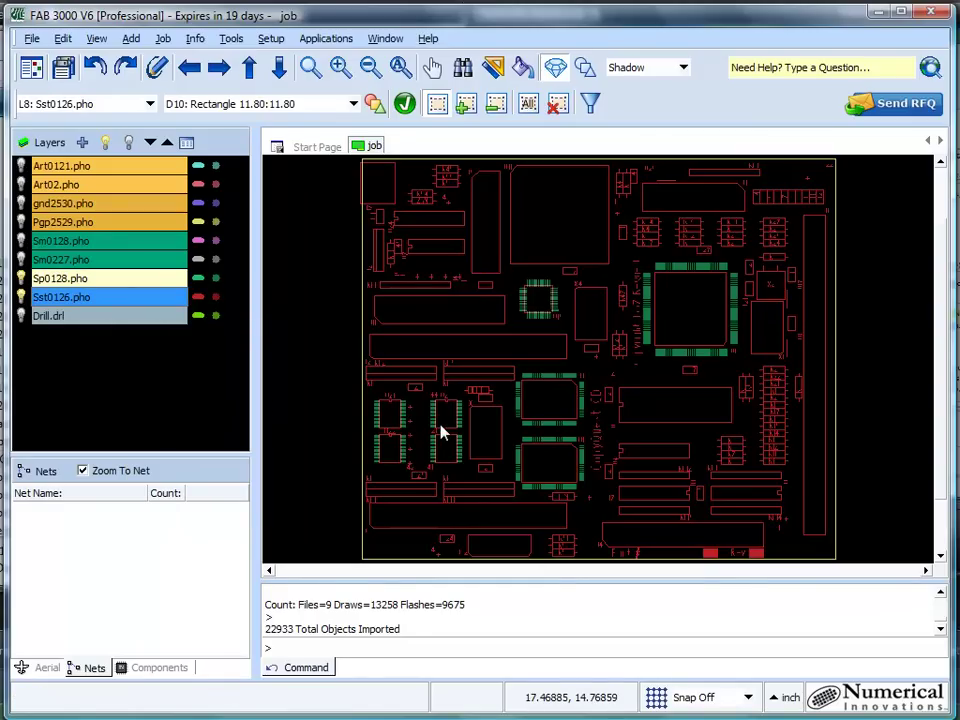
- Build top-side SMT components from U21's 16 pads, with the top pad of its left row as pin 1, applied to all matching footprints
{"action": "scroll", "coordinate": [443, 432], "scroll_direction": "up", "scroll_amount": 4}
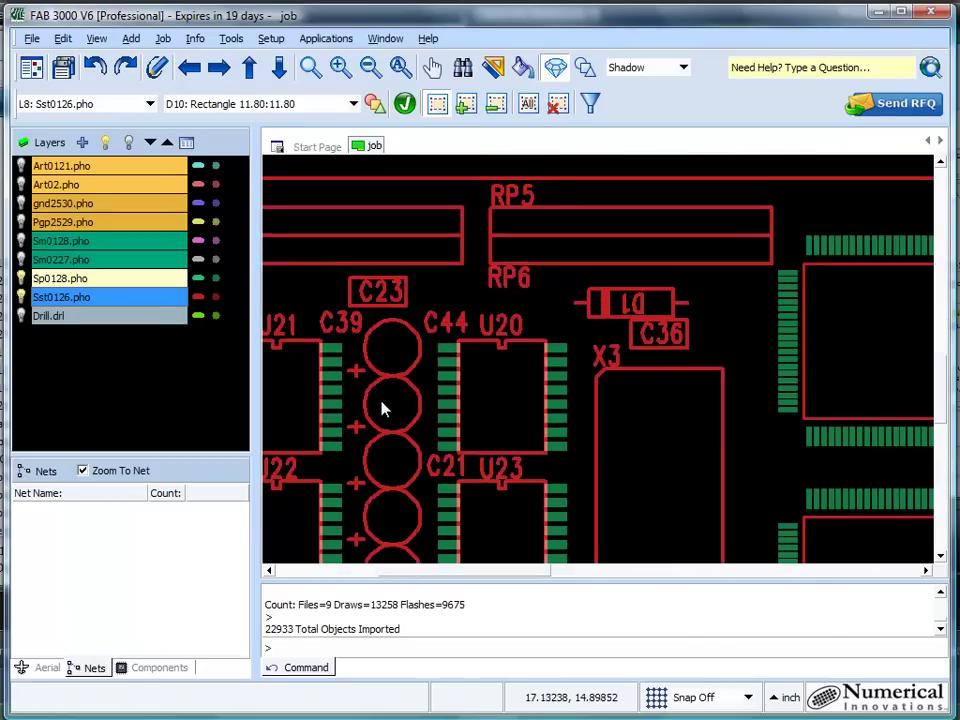
{"action": "scroll", "coordinate": [429, 377], "scroll_direction": "down", "scroll_amount": 1}
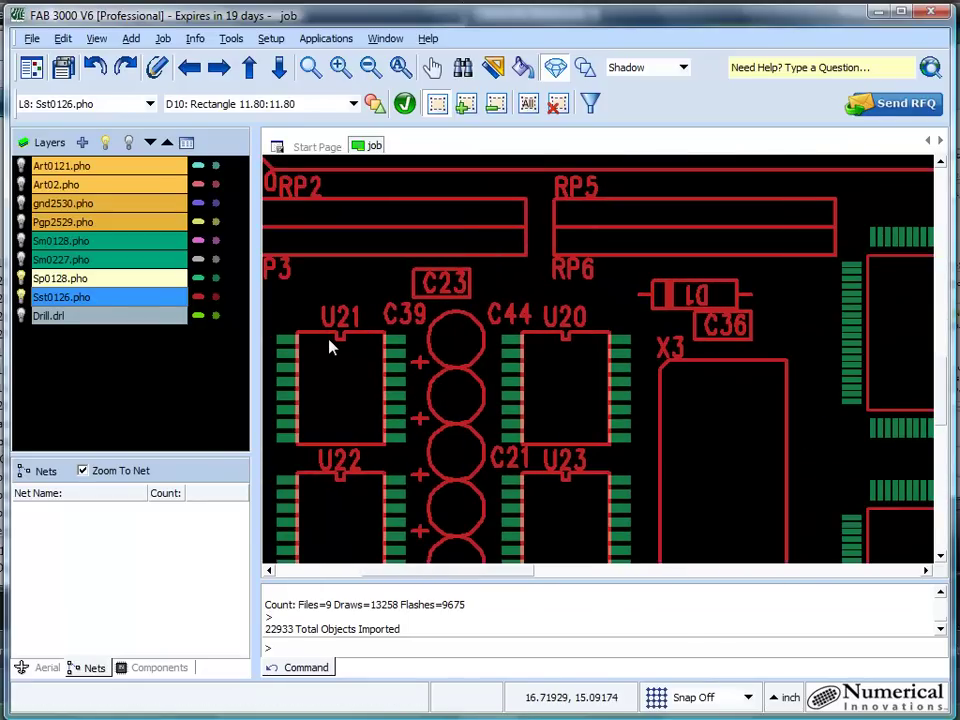
{"action": "scroll", "coordinate": [333, 348], "scroll_direction": "down", "scroll_amount": 2}
{"action": "scroll", "coordinate": [390, 362], "scroll_direction": "up", "scroll_amount": 2}
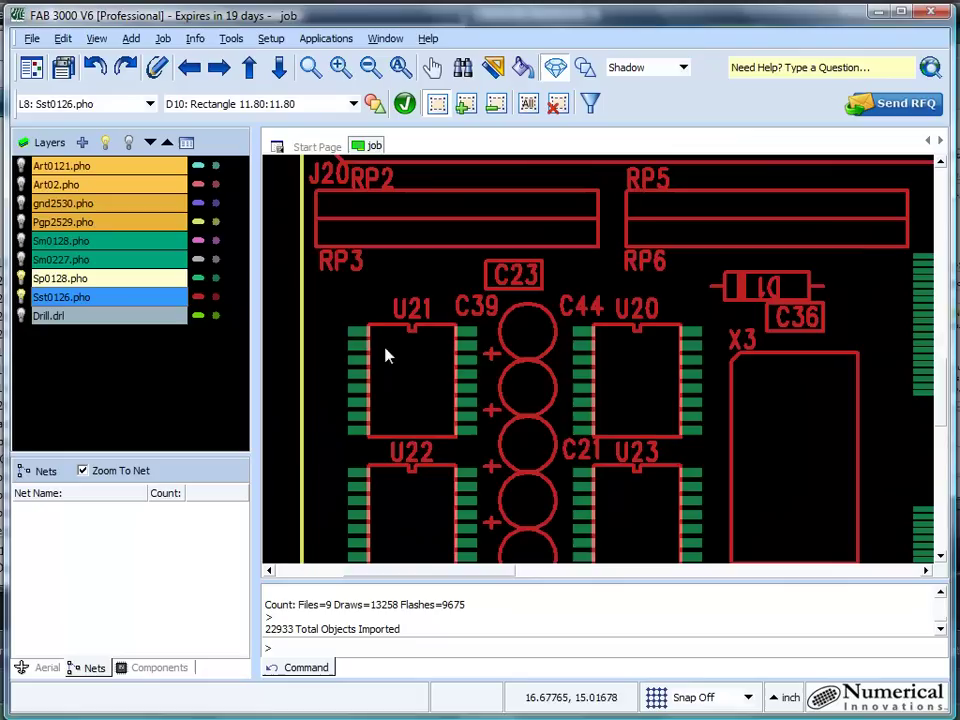
{"action": "mouse_move", "coordinate": [324, 312]}
{"action": "left_mouse_down"}
{"action": "mouse_move", "coordinate": [504, 430]}
{"action": "mouse_move", "coordinate": [505, 448]}
{"action": "left_mouse_up"}
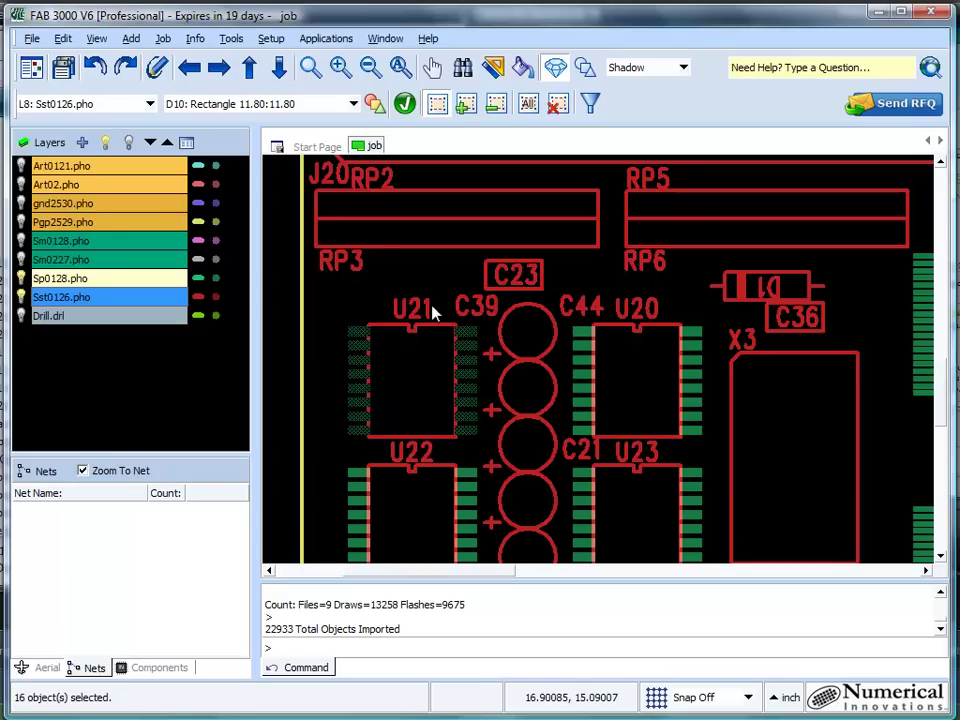
{"action": "left_click", "coordinate": [229, 40]}
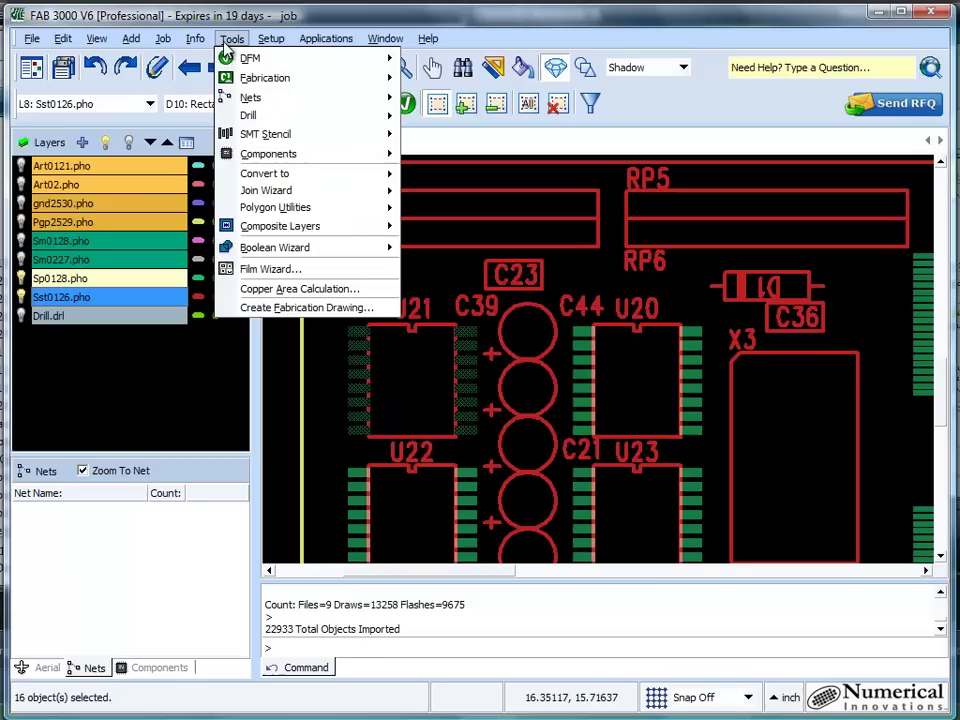
{"action": "mouse_move", "coordinate": [290, 154]}
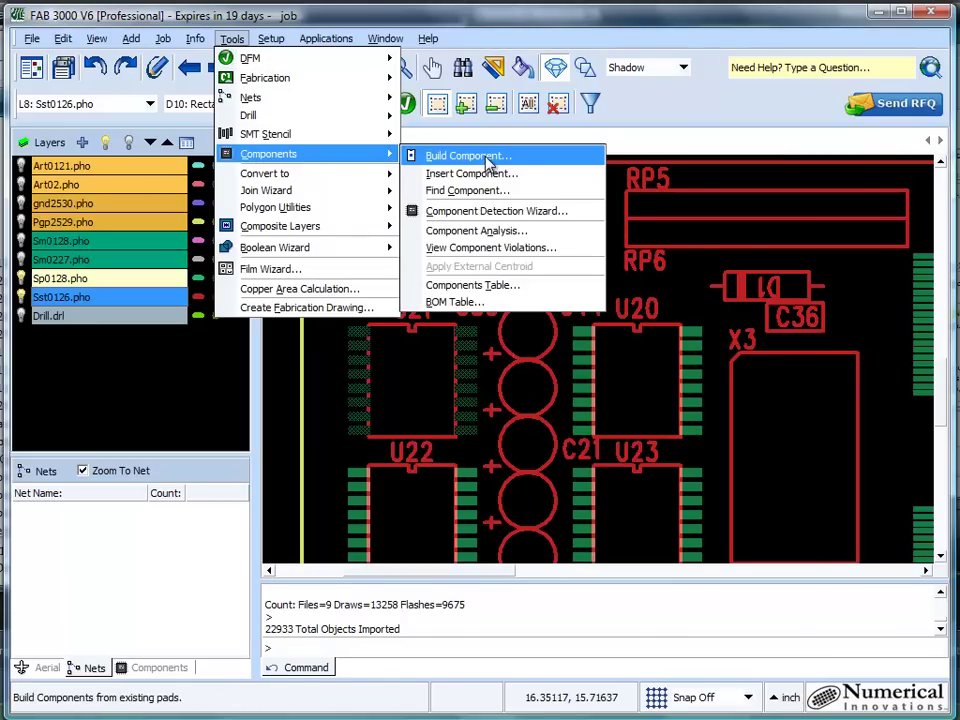
{"action": "left_click", "coordinate": [519, 158]}
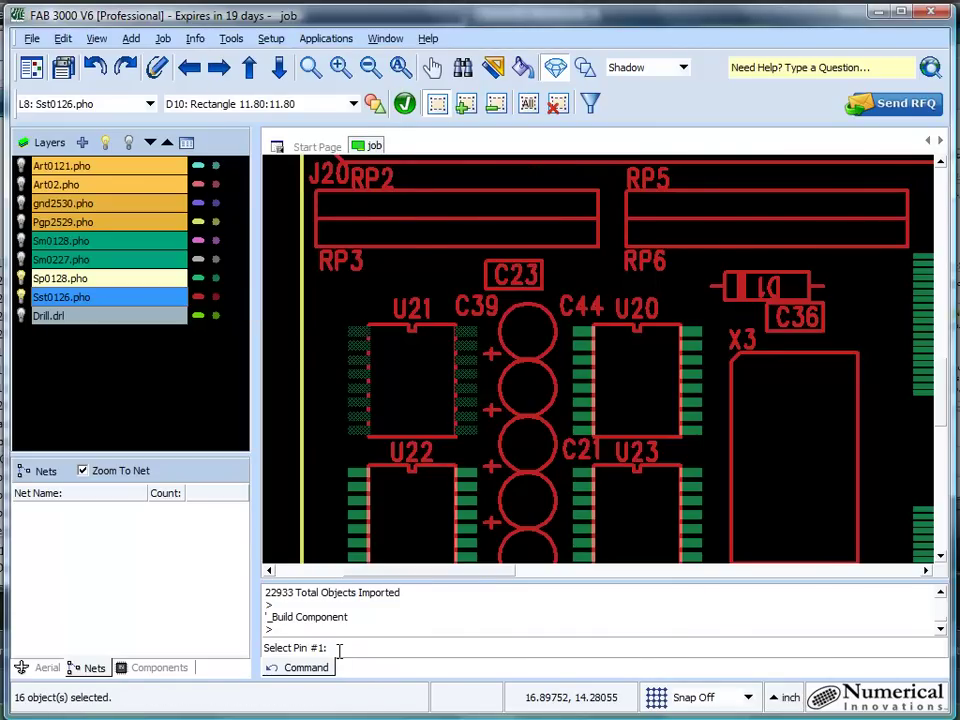
{"action": "left_click", "coordinate": [352, 340]}
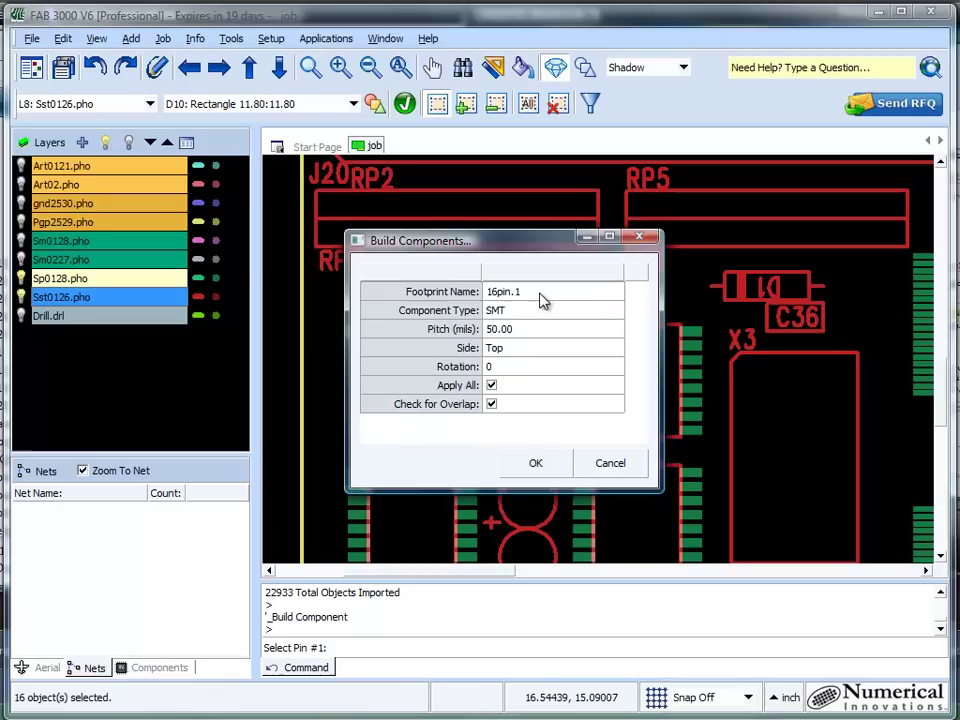
{"action": "double_click", "coordinate": [527, 291]}
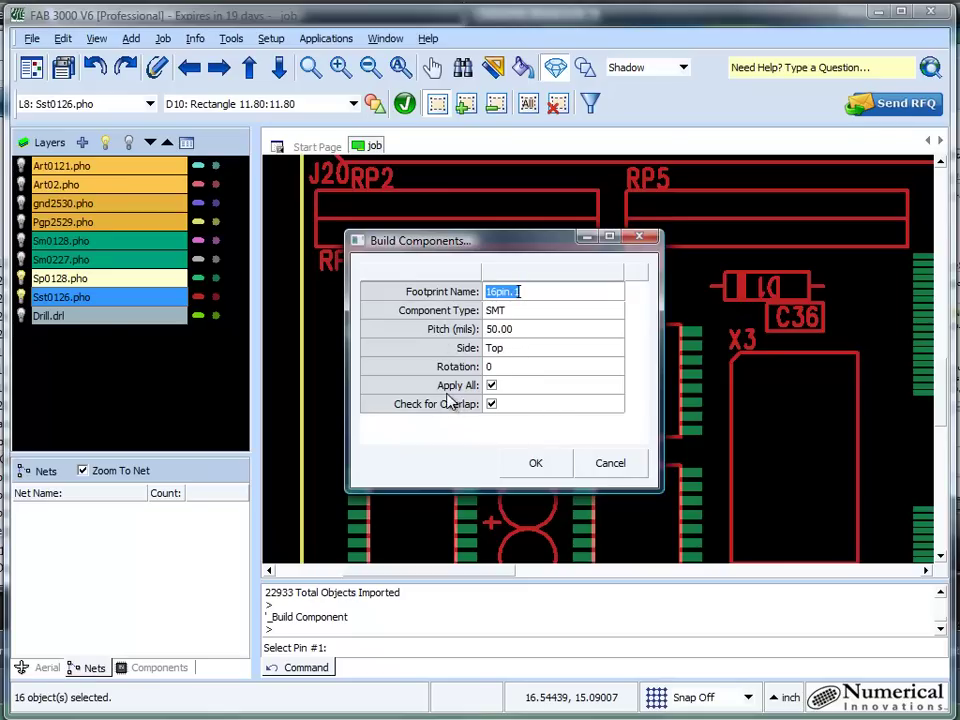
{"action": "left_click", "coordinate": [492, 402]}
{"action": "left_click", "coordinate": [553, 470]}
- Build top-side SMT components from U16's 100 pads, with the top pad of its left row as pin 1, applied to all matching footprints
{"action": "scroll", "coordinate": [525, 435], "scroll_direction": "down", "scroll_amount": 3}
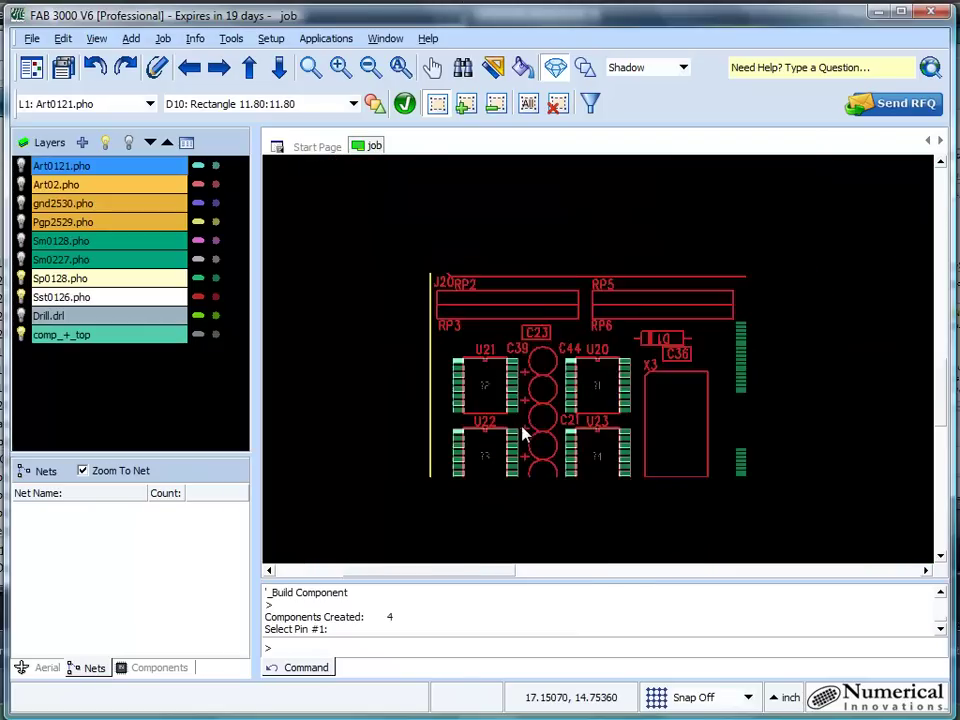
{"action": "scroll", "coordinate": [564, 435], "scroll_direction": "up", "scroll_amount": 3}
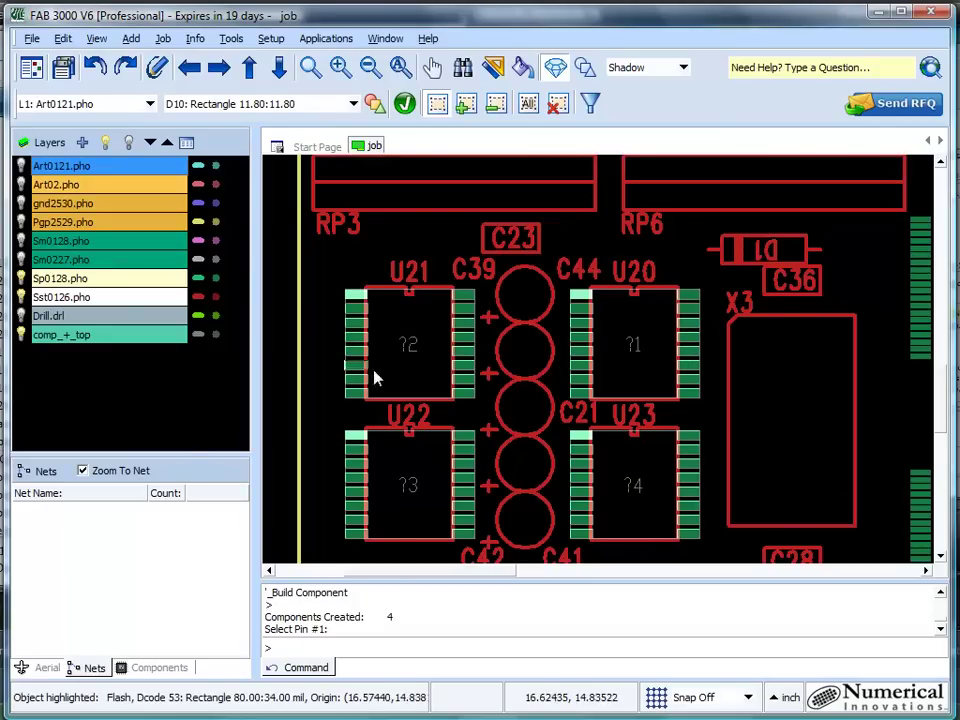
{"action": "scroll", "coordinate": [410, 478], "scroll_direction": "down", "scroll_amount": 2}
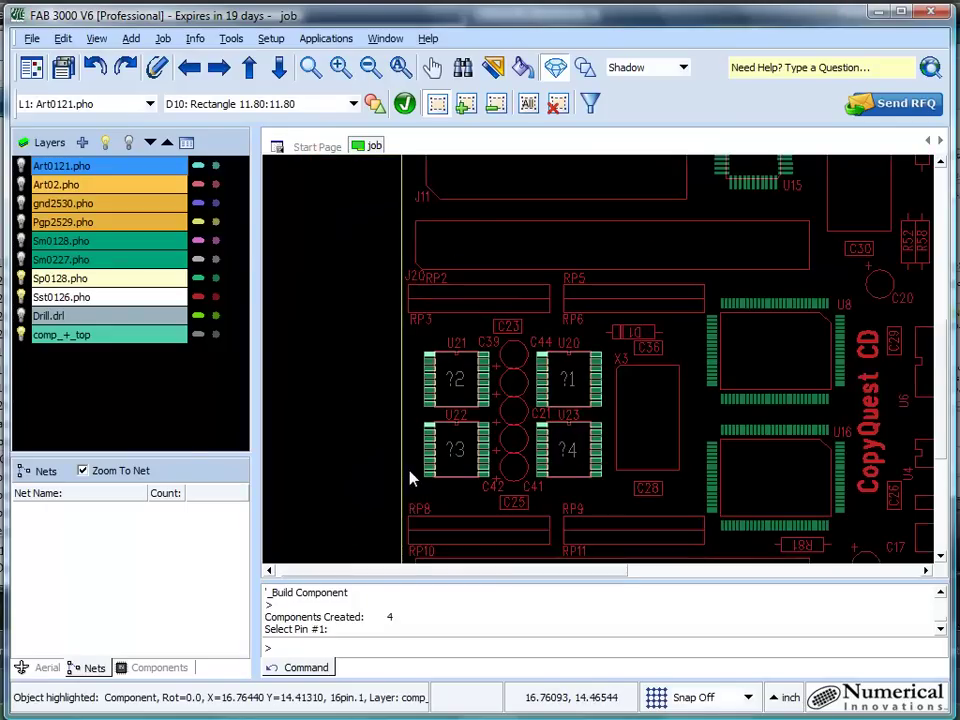
{"action": "scroll", "coordinate": [583, 448], "scroll_direction": "down", "scroll_amount": 2}
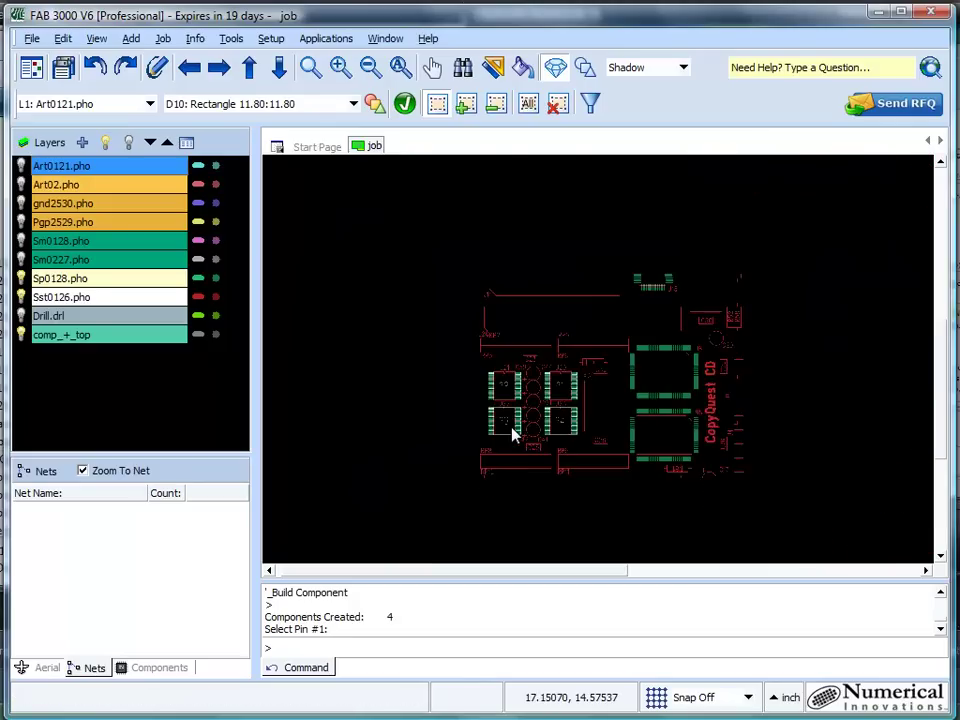
{"action": "middle_click_drag", "start_coordinate": [698, 344], "coordinate": [619, 364]}
{"action": "scroll", "coordinate": [545, 430], "scroll_direction": "up", "scroll_amount": 2}
{"action": "middle_click_drag", "start_coordinate": [639, 480], "coordinate": [549, 386]}
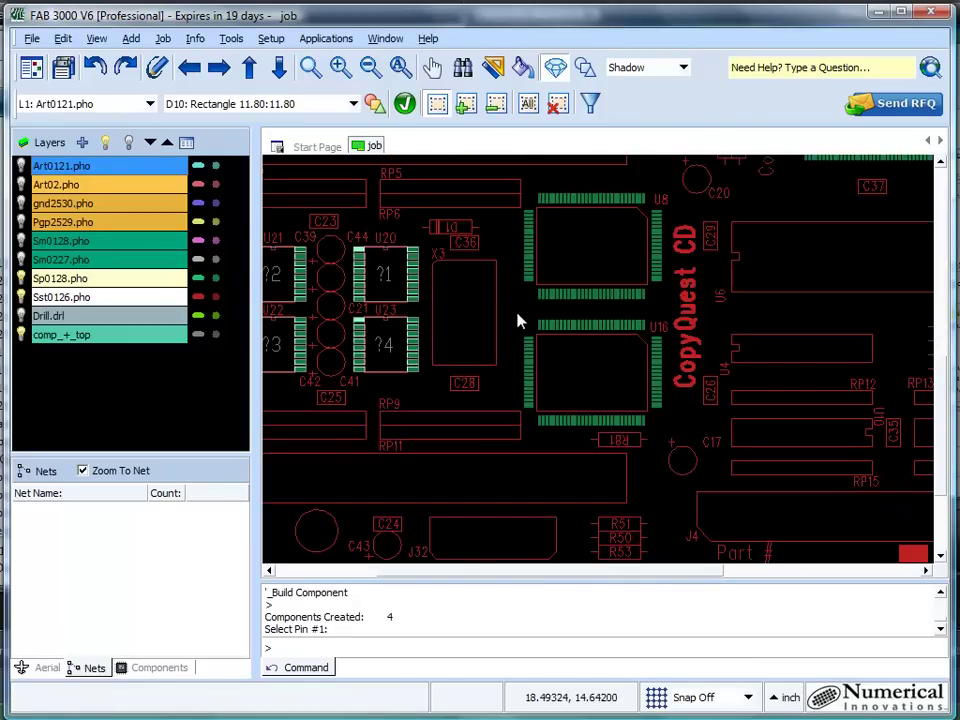
{"action": "left_click_drag", "start_coordinate": [508, 308], "coordinate": [679, 450]}
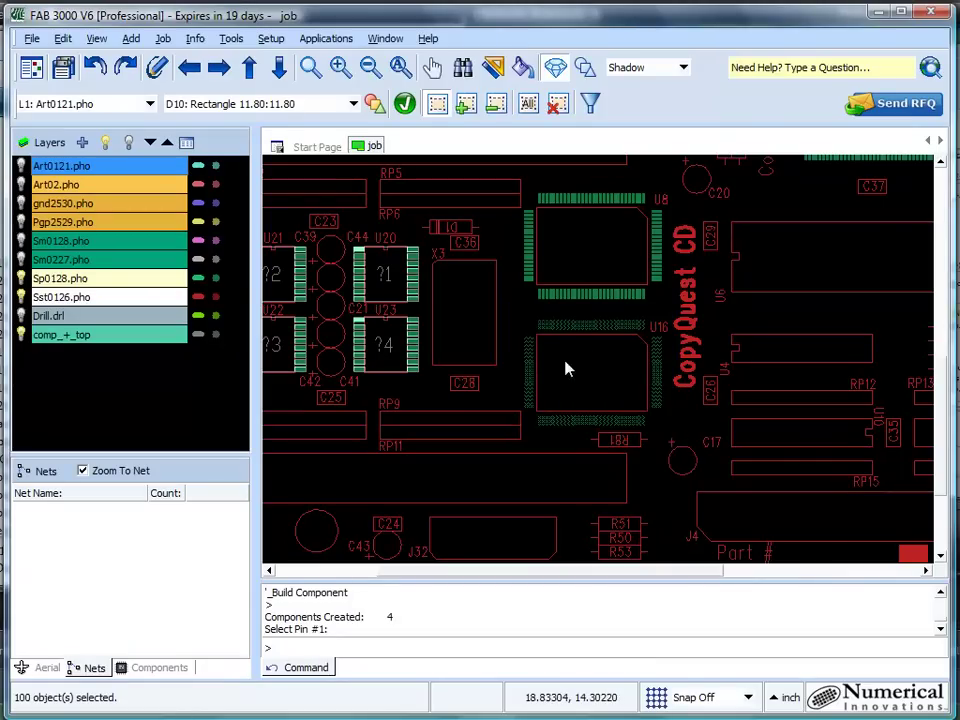
{"action": "left_click", "coordinate": [230, 39]}
{"action": "mouse_move", "coordinate": [285, 154]}
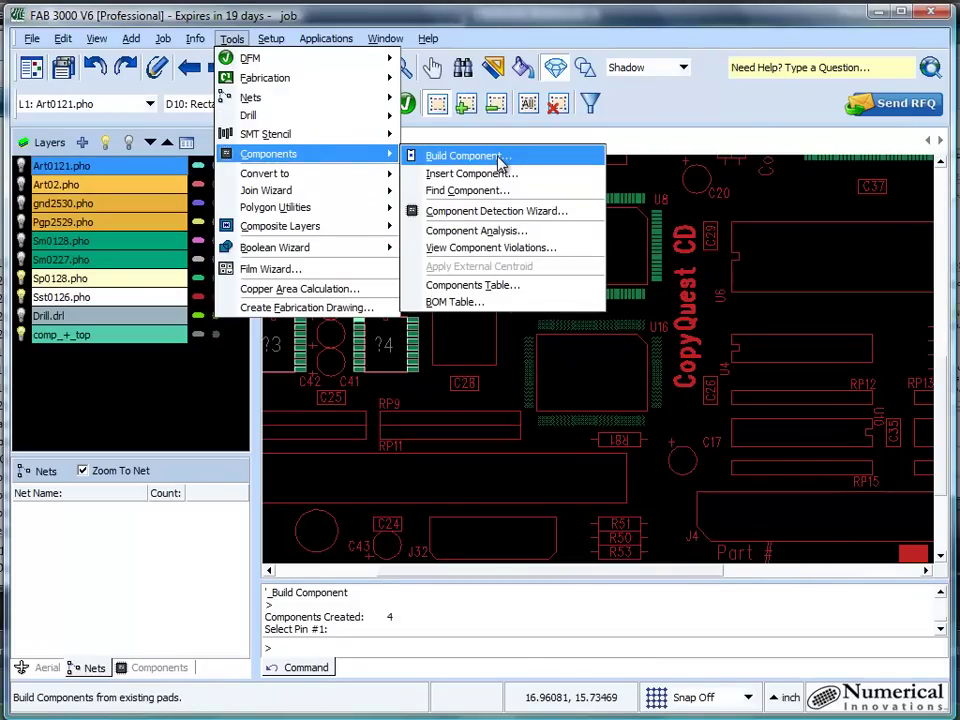
{"action": "left_click", "coordinate": [500, 157]}
{"action": "scroll", "coordinate": [521, 356], "scroll_direction": "up", "scroll_amount": 5}
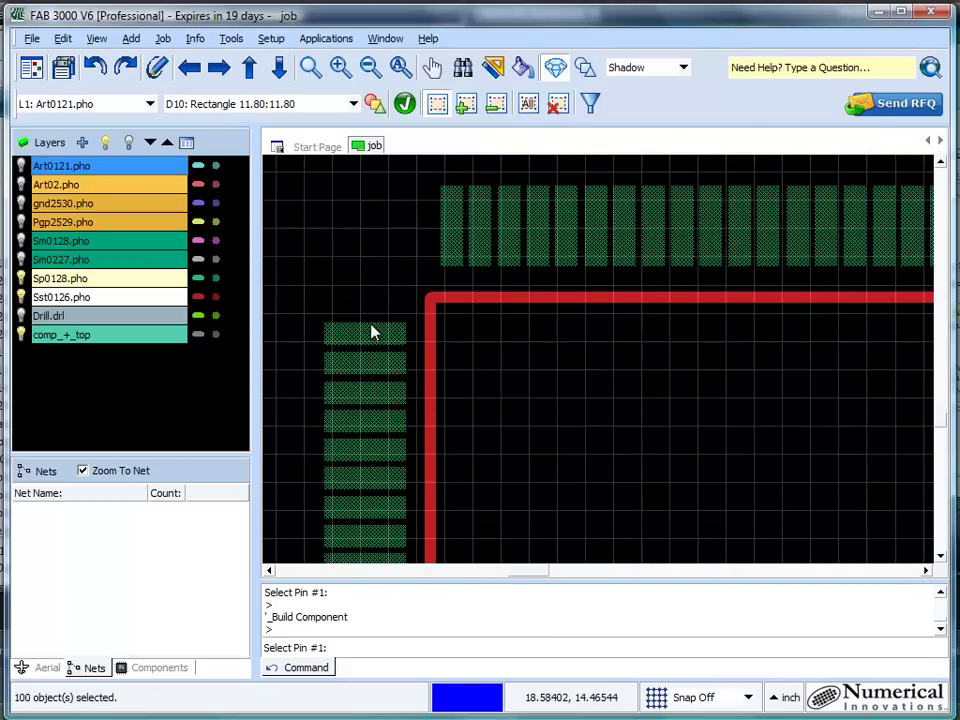
{"action": "left_click", "coordinate": [380, 338]}
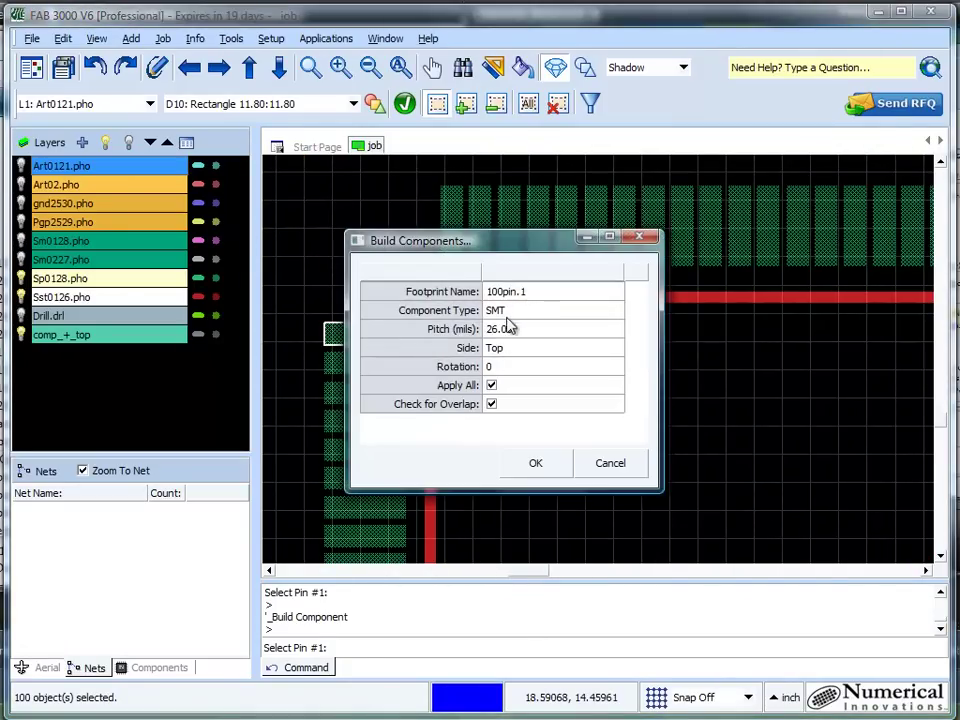
{"action": "left_click", "coordinate": [530, 462]}
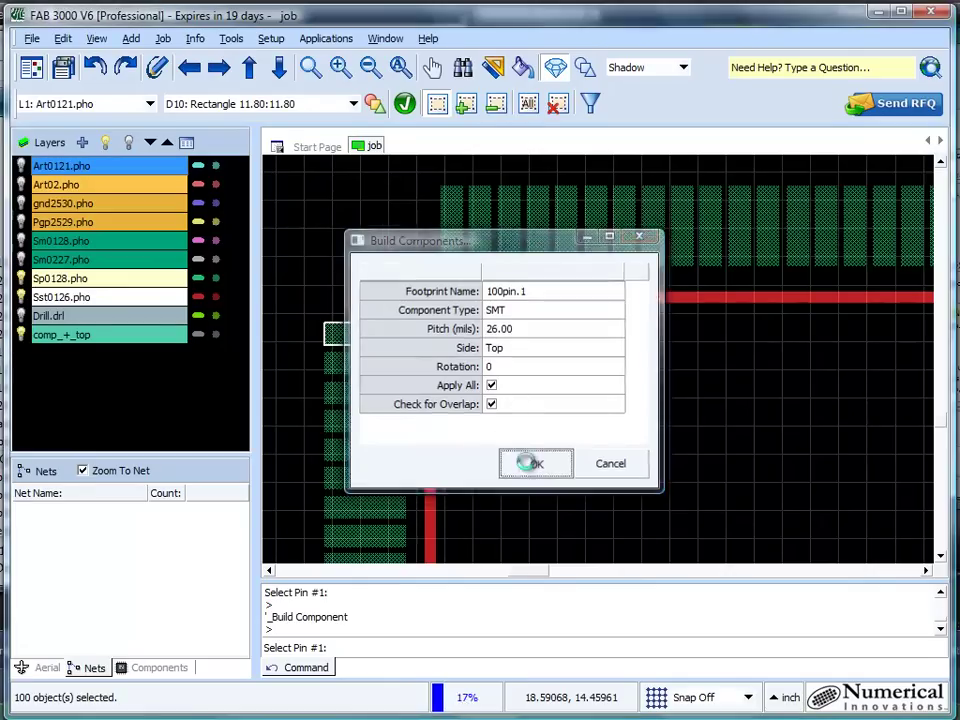
- Build a top-side SMT component from U15's 44 pads, using the top pad of its left row as pin 1
{"action": "scroll", "coordinate": [519, 349], "scroll_direction": "down", "scroll_amount": 5}
{"action": "scroll", "coordinate": [521, 339], "scroll_direction": "up", "scroll_amount": 5}
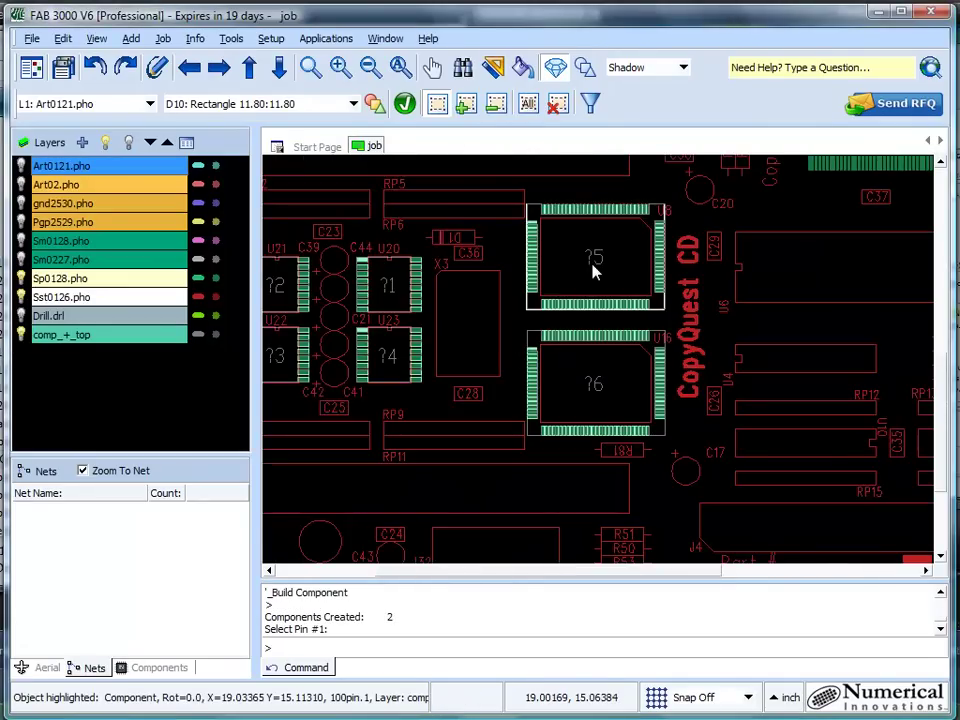
{"action": "middle_click_drag", "start_coordinate": [592, 272], "coordinate": [450, 437]}
{"action": "scroll", "coordinate": [395, 215], "scroll_direction": "up", "scroll_amount": 3}
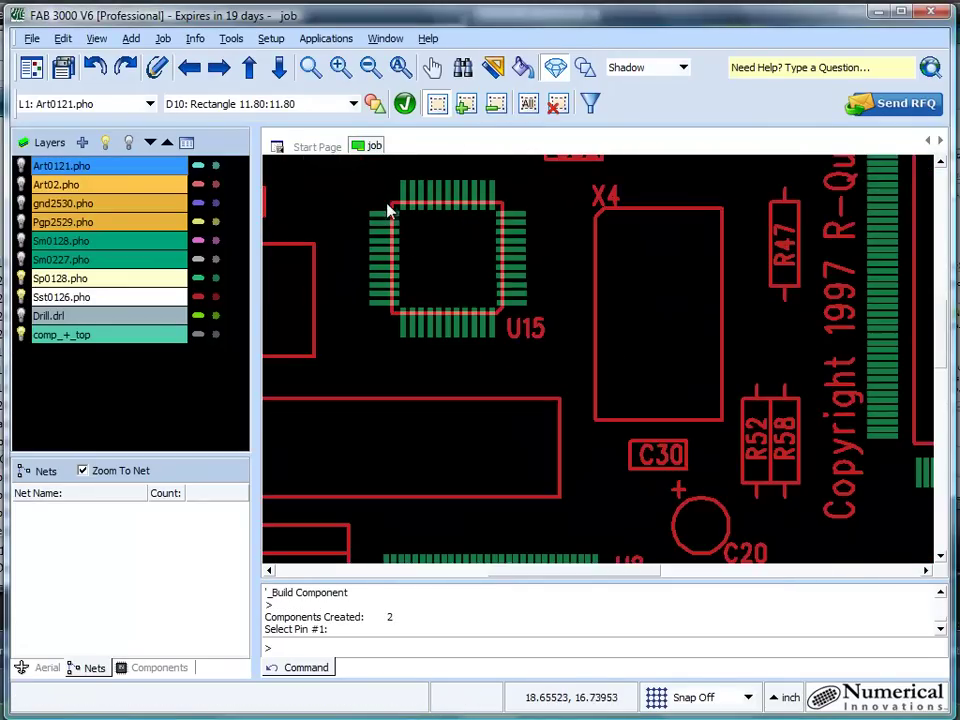
{"action": "left_click_drag", "start_coordinate": [339, 178], "coordinate": [529, 345]}
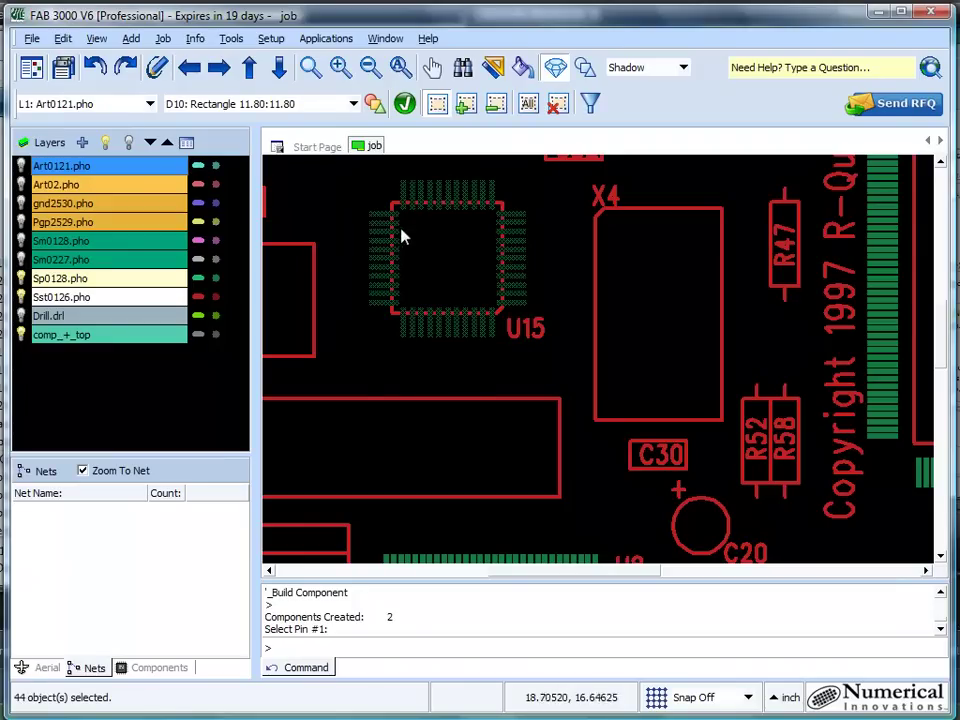
{"action": "left_click", "coordinate": [231, 38]}
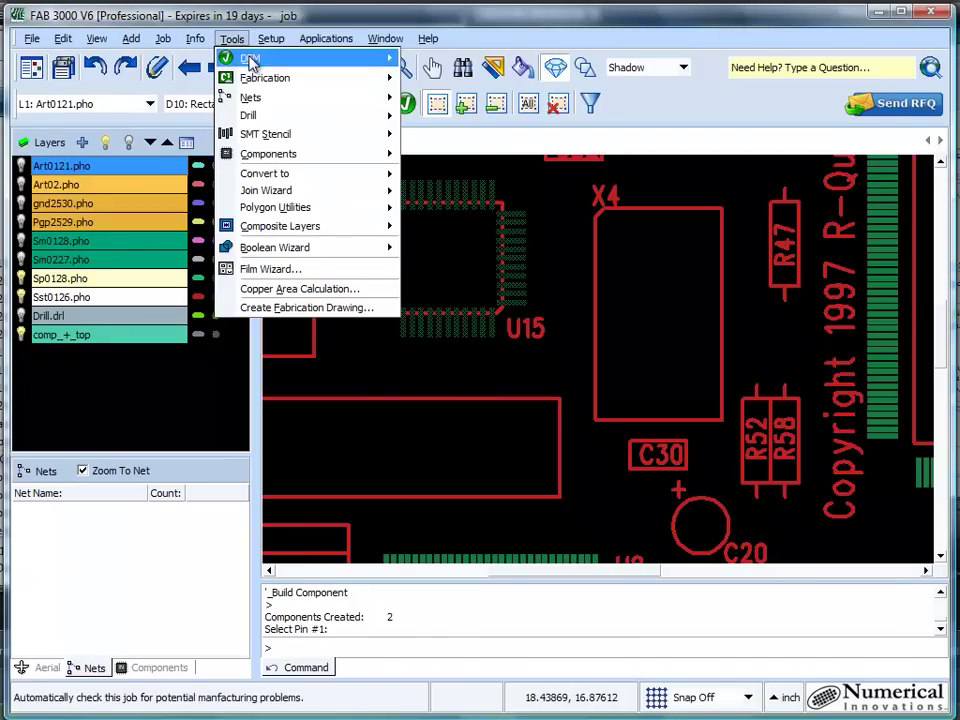
{"action": "mouse_move", "coordinate": [311, 154]}
{"action": "left_click", "coordinate": [482, 157]}
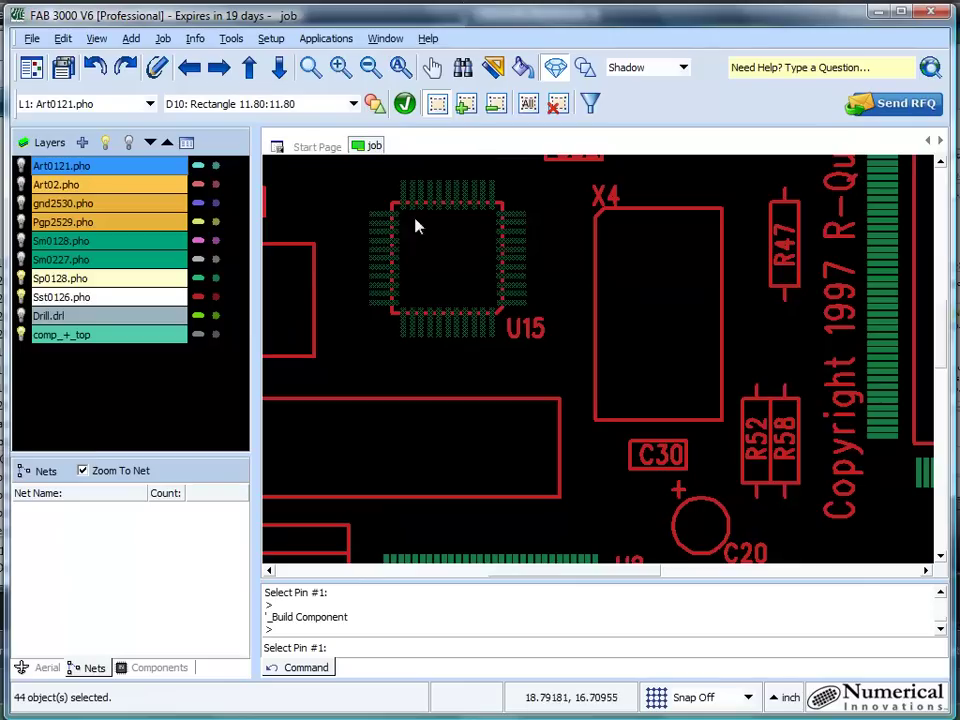
{"action": "left_click", "coordinate": [382, 214]}
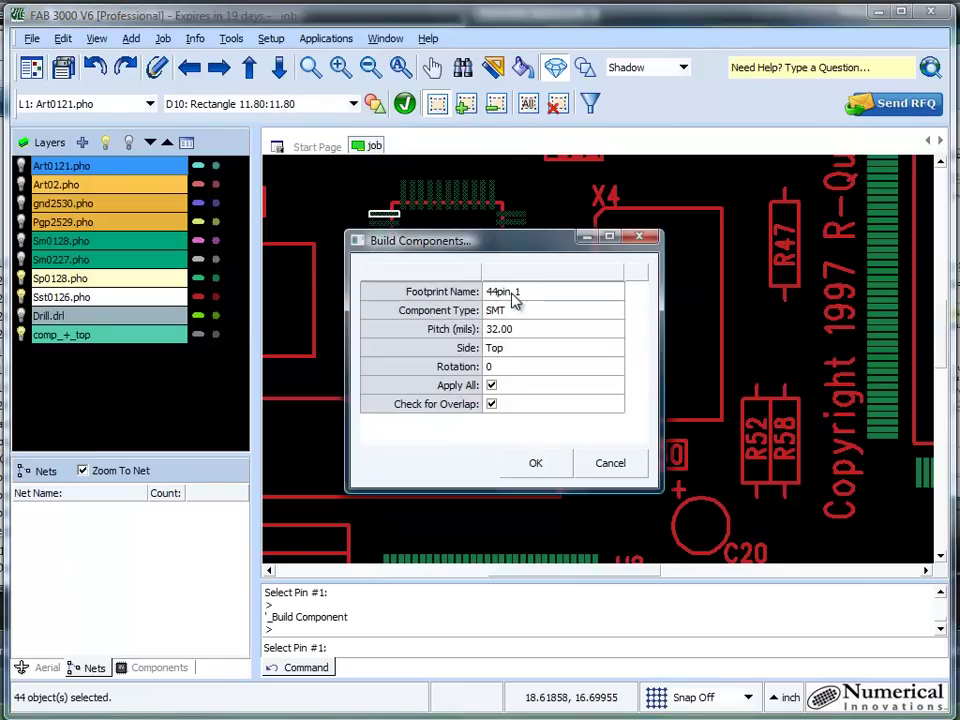
{"action": "left_click", "coordinate": [536, 462]}
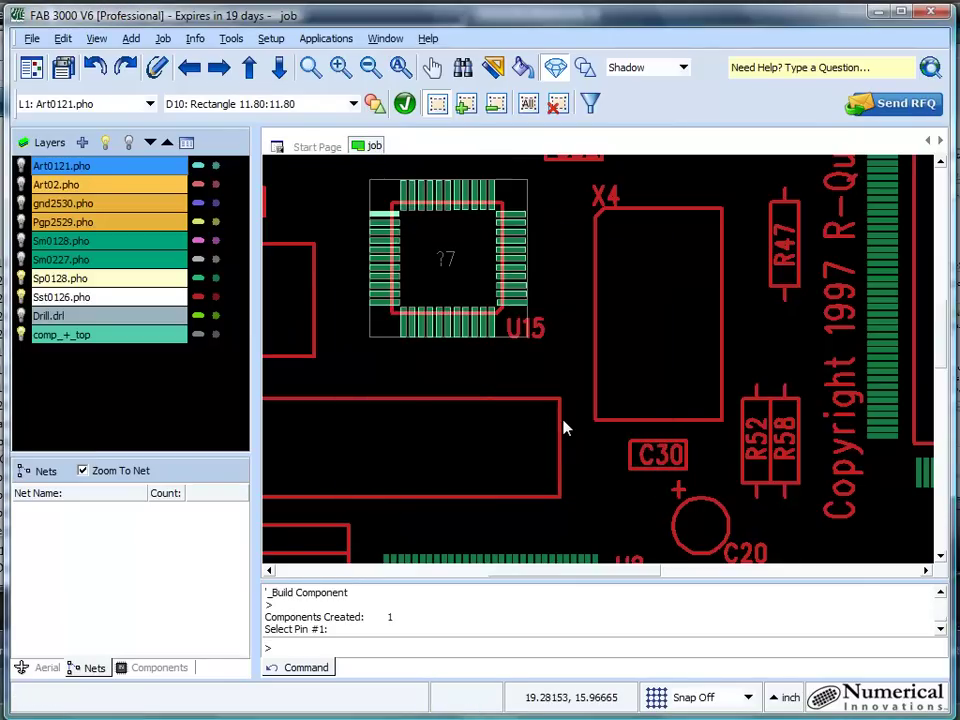
- Build a top-side SMT component from U1's 160 pads, with the top pad of its left row as pin 1, applied to all matching footprints
{"action": "scroll", "coordinate": [563, 428], "scroll_direction": "down", "scroll_amount": 5}
{"action": "scroll", "coordinate": [711, 364], "scroll_direction": "up", "scroll_amount": 4}
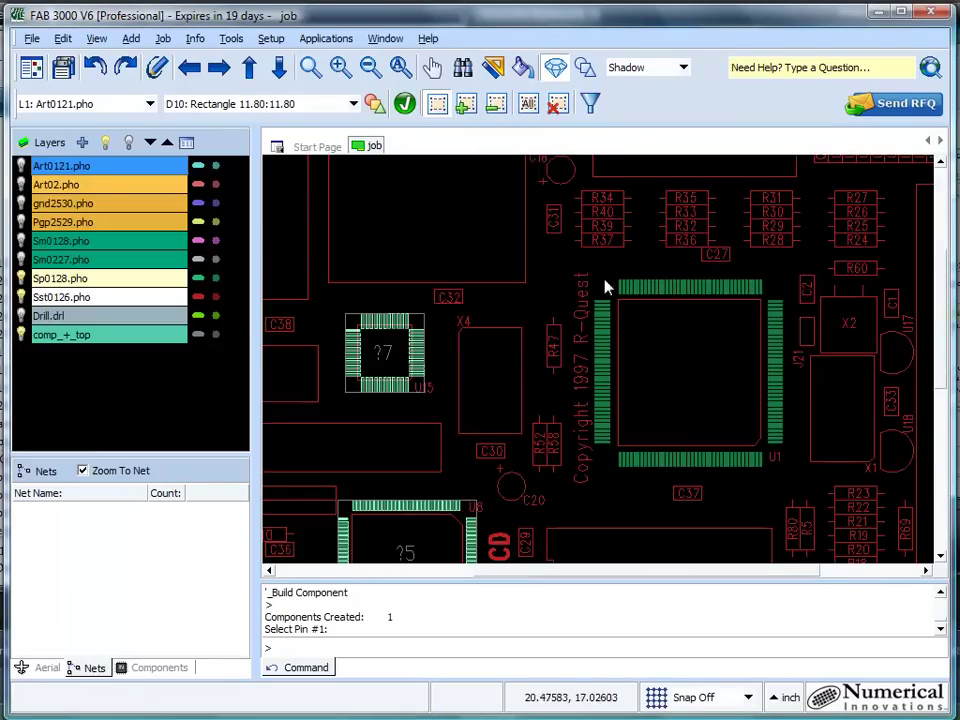
{"action": "left_click_drag", "start_coordinate": [572, 268], "coordinate": [808, 500]}
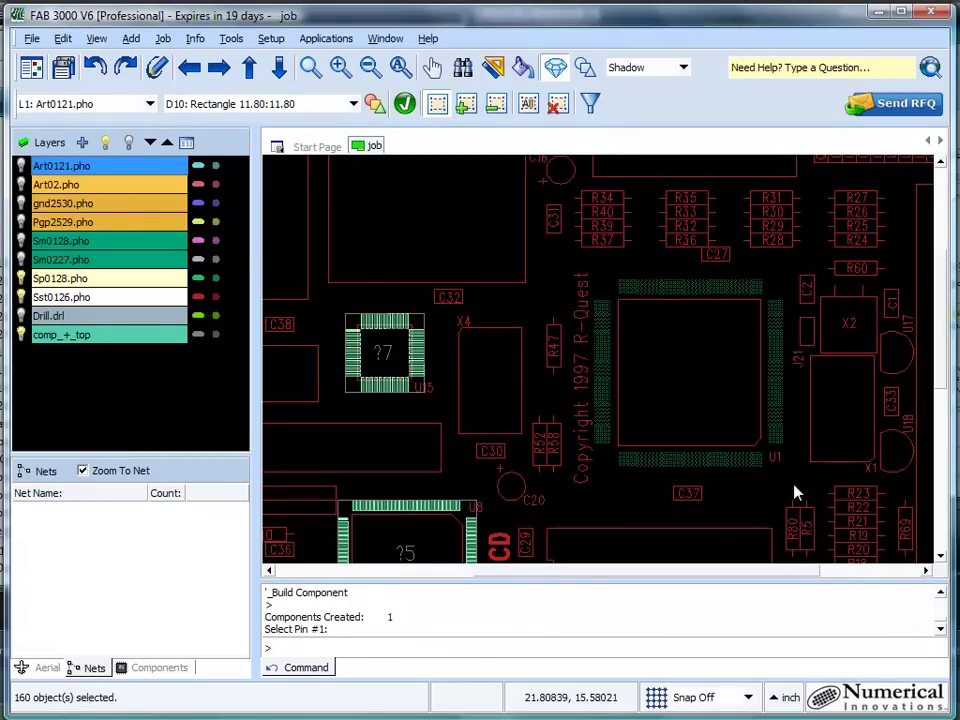
{"action": "scroll", "coordinate": [718, 371], "scroll_direction": "up", "scroll_amount": 2}
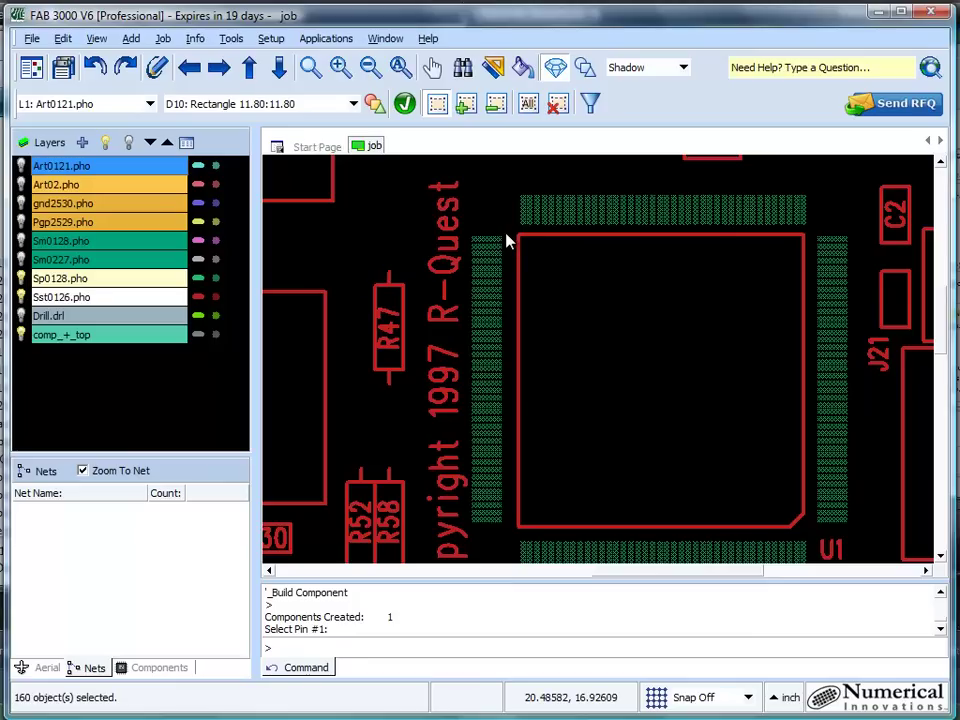
{"action": "left_click", "coordinate": [231, 38]}
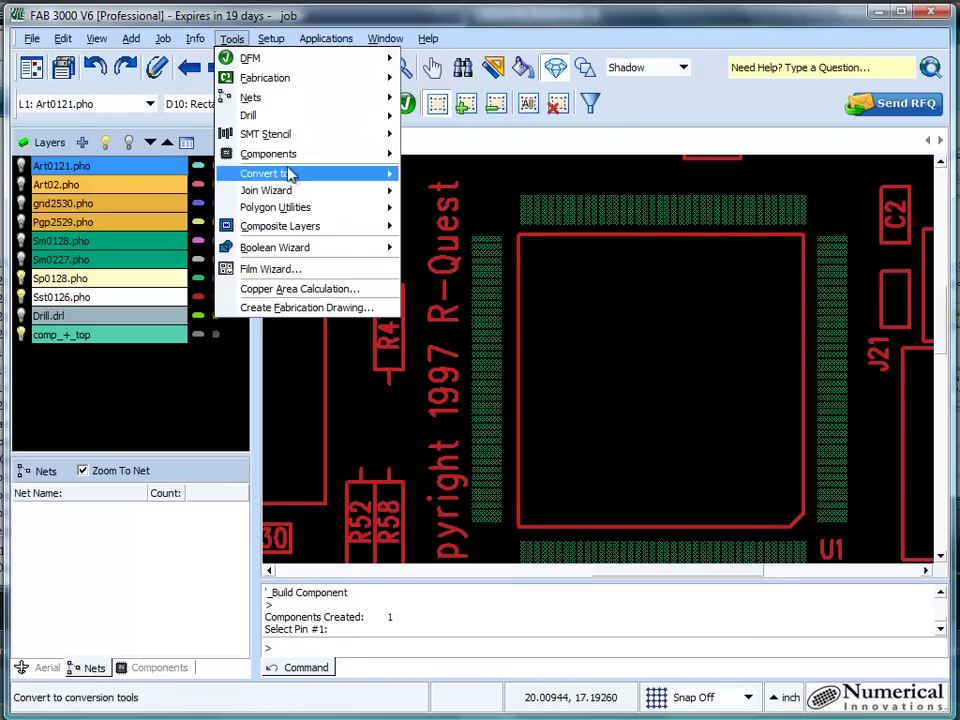
{"action": "mouse_move", "coordinate": [290, 155]}
{"action": "left_click", "coordinate": [470, 155]}
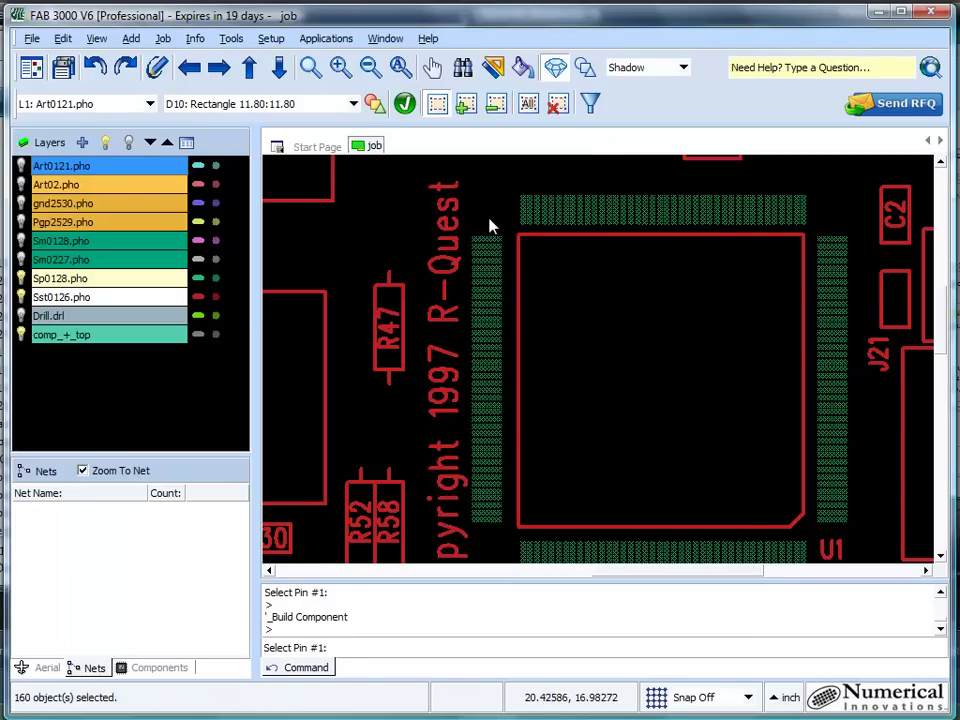
{"action": "left_click", "coordinate": [494, 239]}
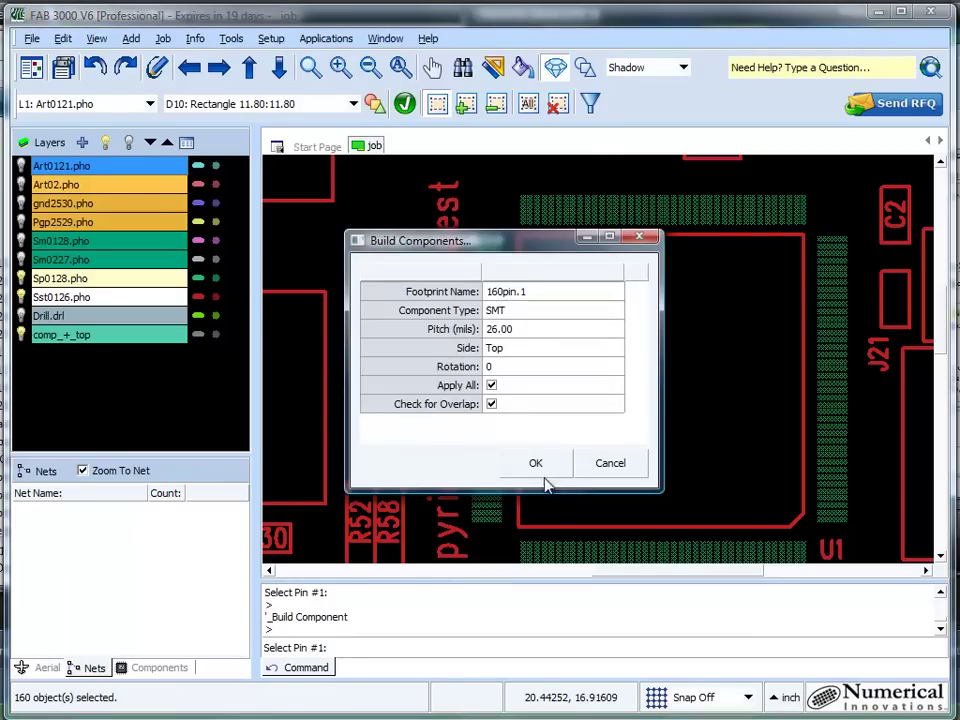
{"action": "left_click", "coordinate": [536, 464]}
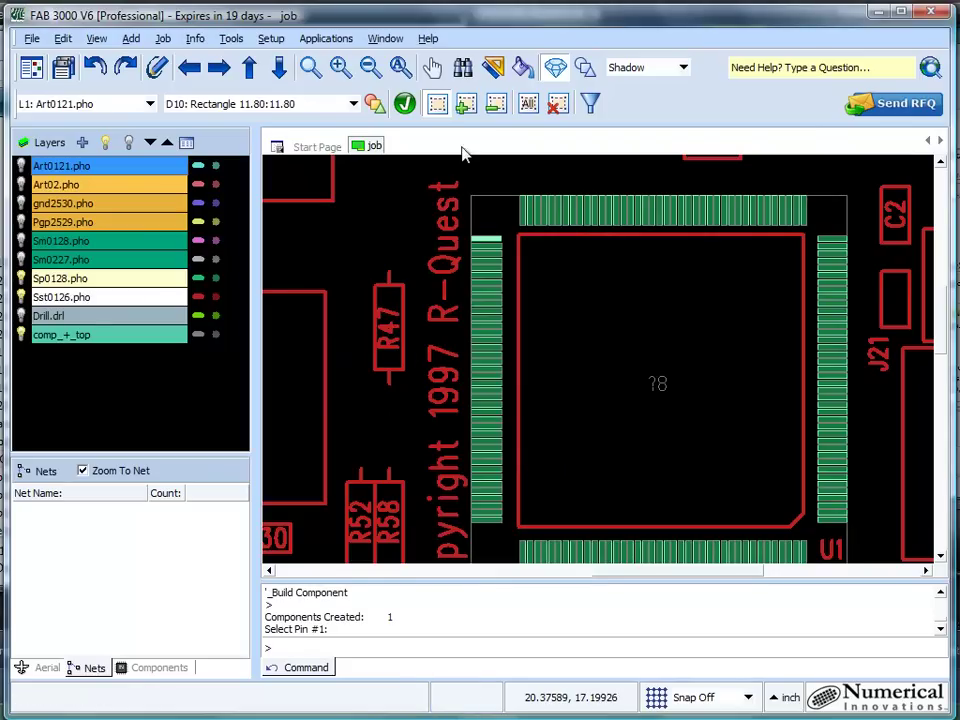
- List the built components and set the reference designator of 16-pin component ?1 to U20
{"action": "left_click", "coordinate": [310, 67]}
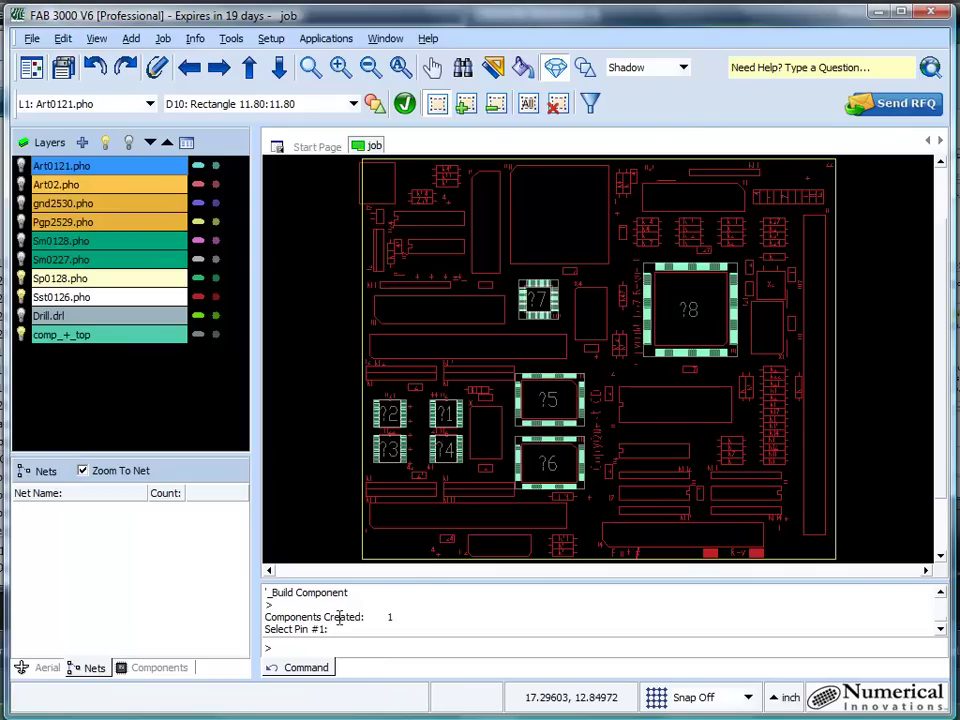
{"action": "left_click", "coordinate": [156, 669]}
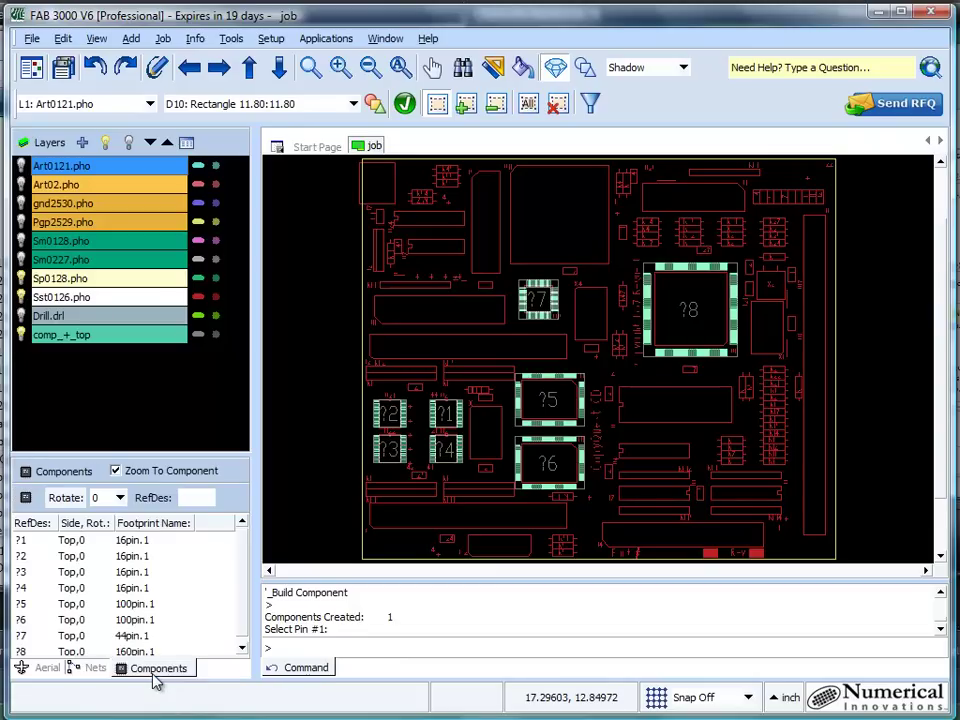
{"action": "left_click", "coordinate": [73, 540]}
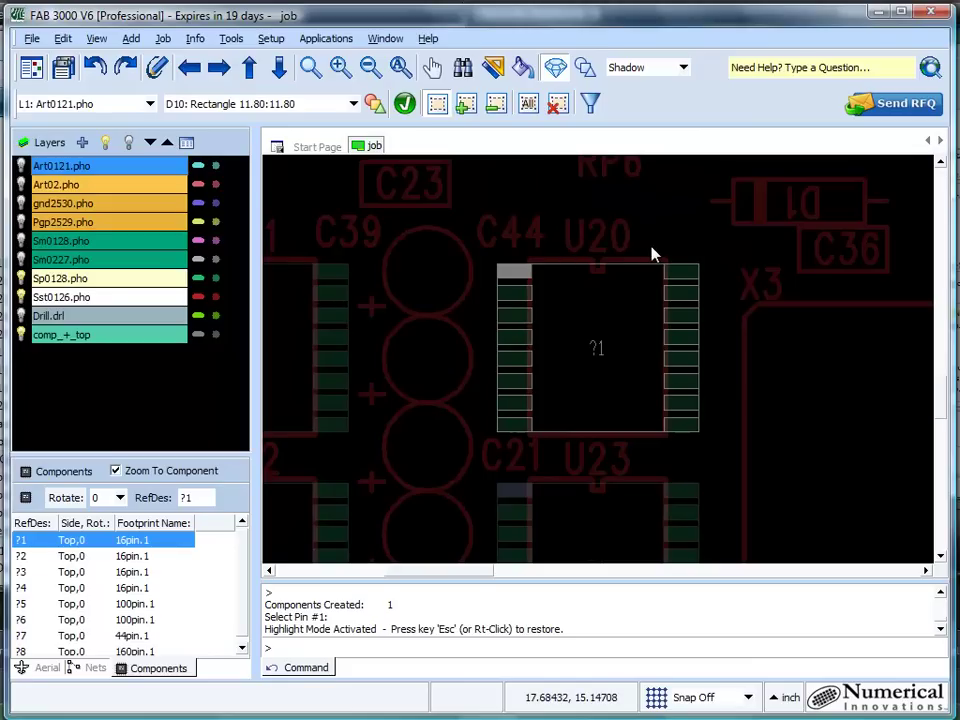
{"action": "double_click", "coordinate": [185, 497]}
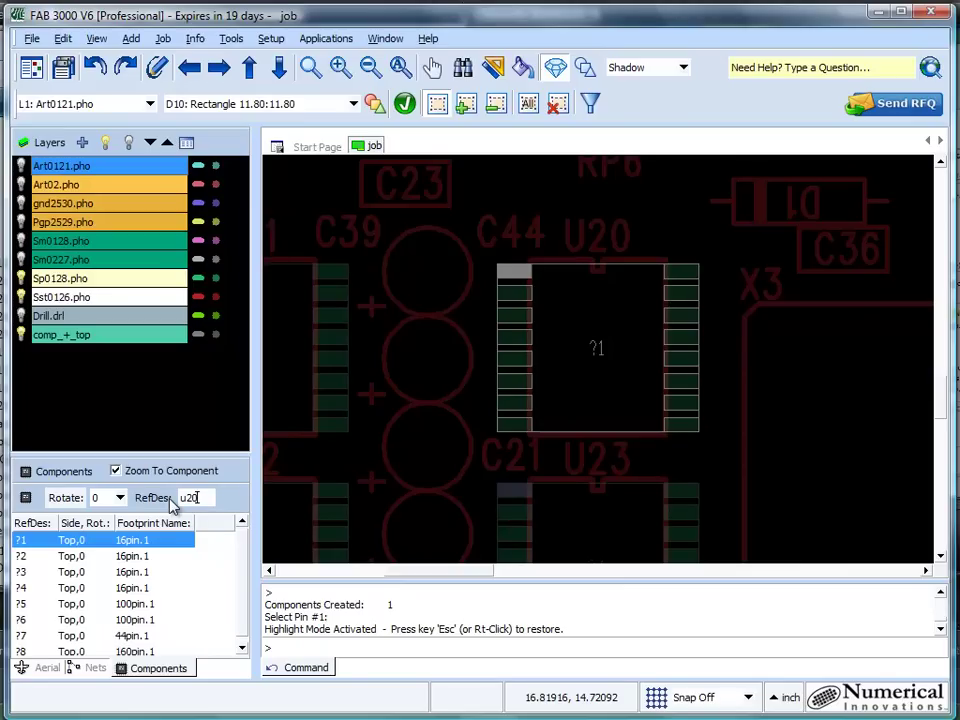
{"action": "key", "text": "Return"}
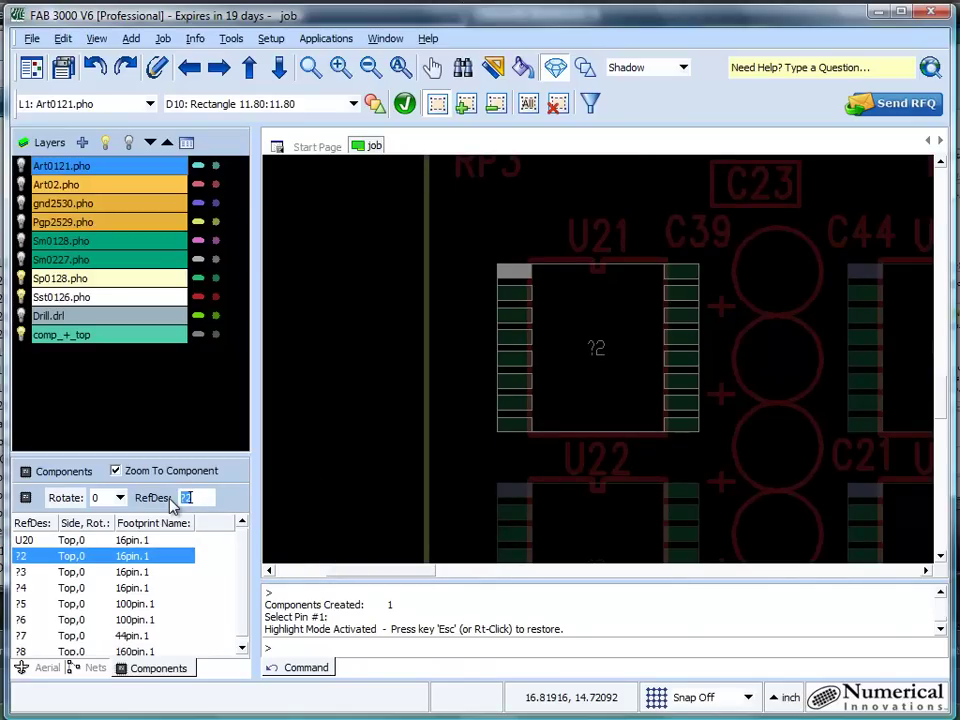
- Set the reference designators of the 16-pin components ?2, ?3 and ?4 to U21, U22 and U23
{"action": "left_click", "coordinate": [35, 566]}
{"action": "left_click_drag", "start_coordinate": [200, 498], "coordinate": [180, 498]}
{"action": "type", "text": "U21"}
{"action": "key", "text": "Return"}
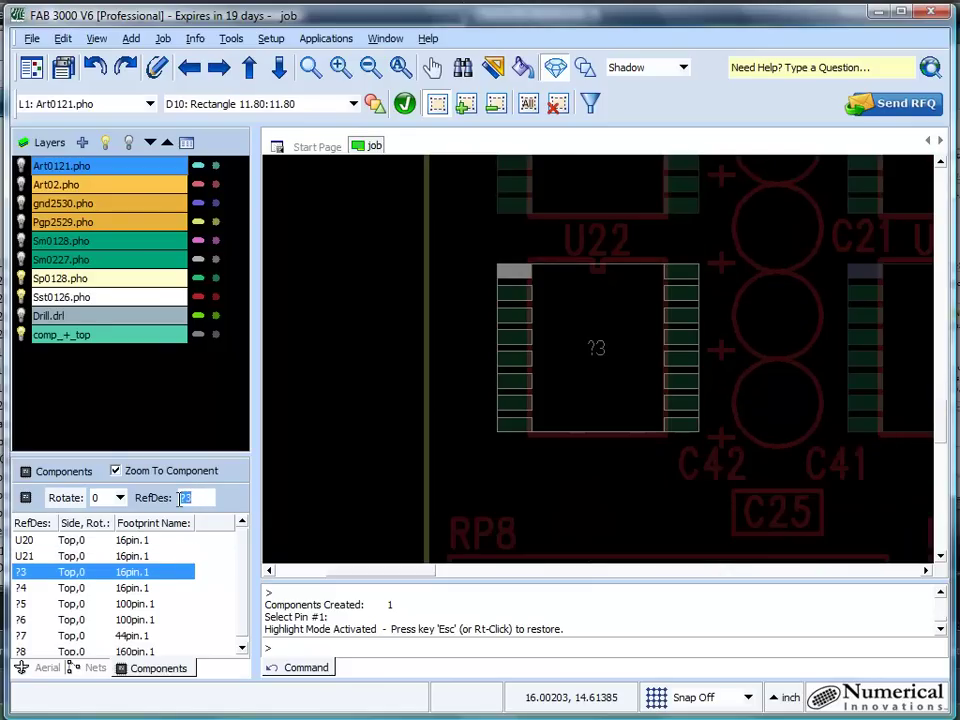
{"action": "type", "text": "U22"}
{"action": "key", "text": "Return"}
{"action": "type", "text": "U23"}
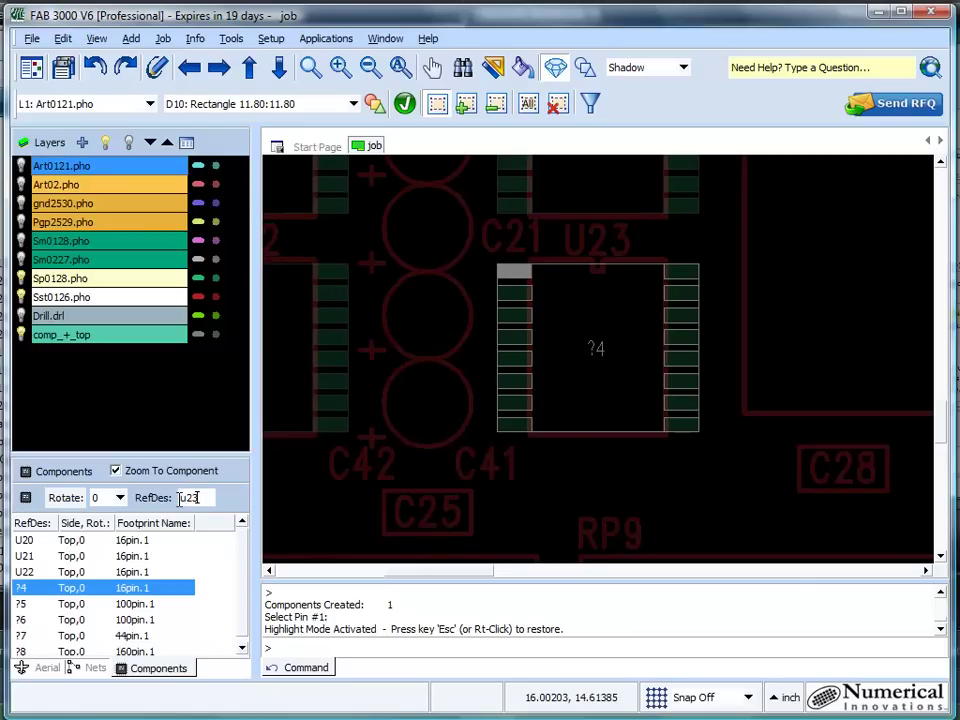
{"action": "key", "text": "Return"}
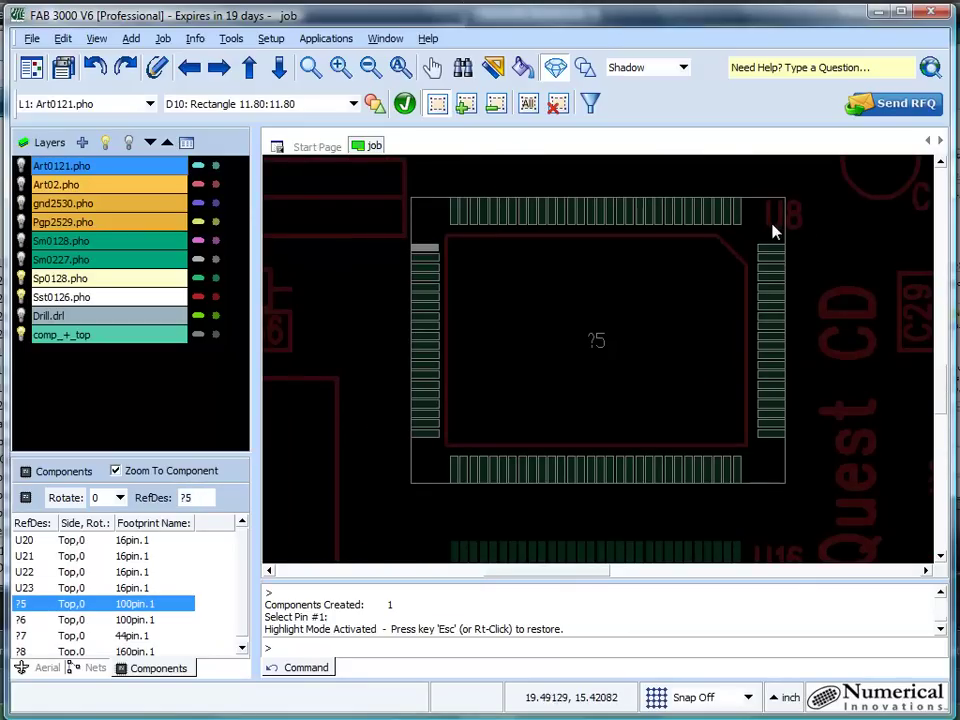
- Set the reference designators of the 100-pin components ?5 and ?6 to U8 and U16
{"action": "double_click", "coordinate": [184, 498]}
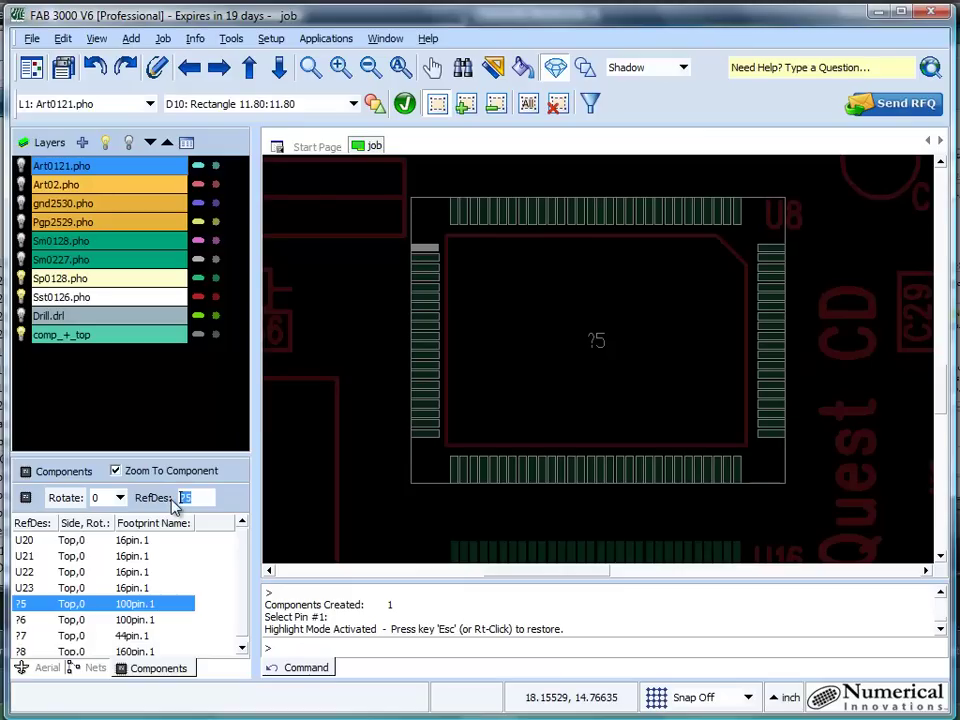
{"action": "type", "text": "U8"}
{"action": "key", "text": "Return"}
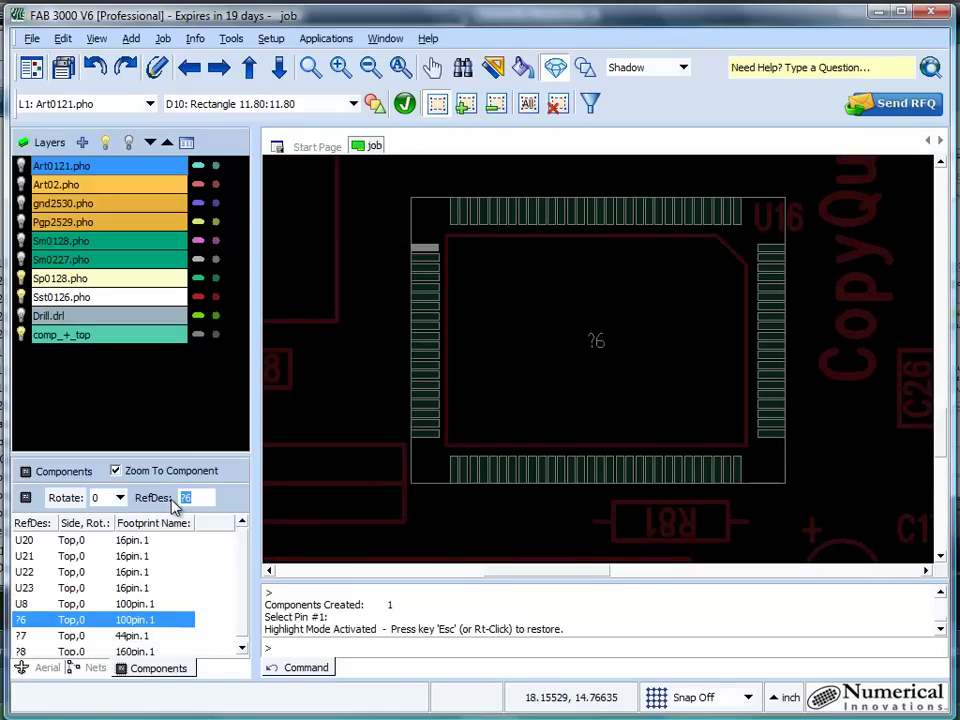
{"action": "type", "text": "u1"}
{"action": "key", "text": "Return"}
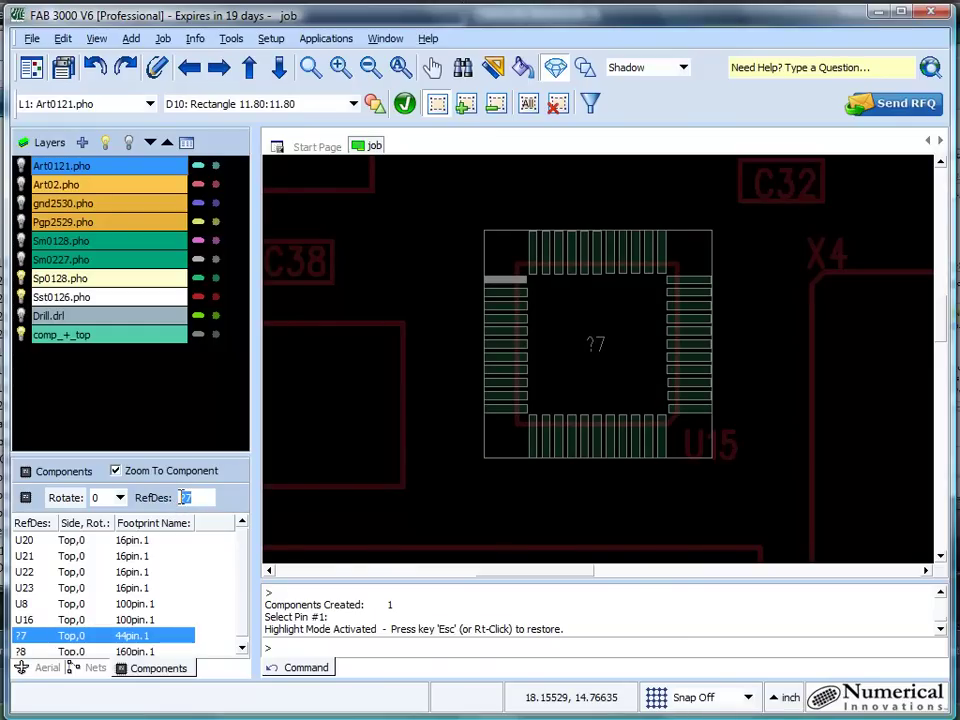
- Set the reference designator of the 44-pin component ?7 to U15 and of the 160-pin component ?8 to U1
{"action": "type", "text": "u15"}
{"action": "key", "text": "Return"}
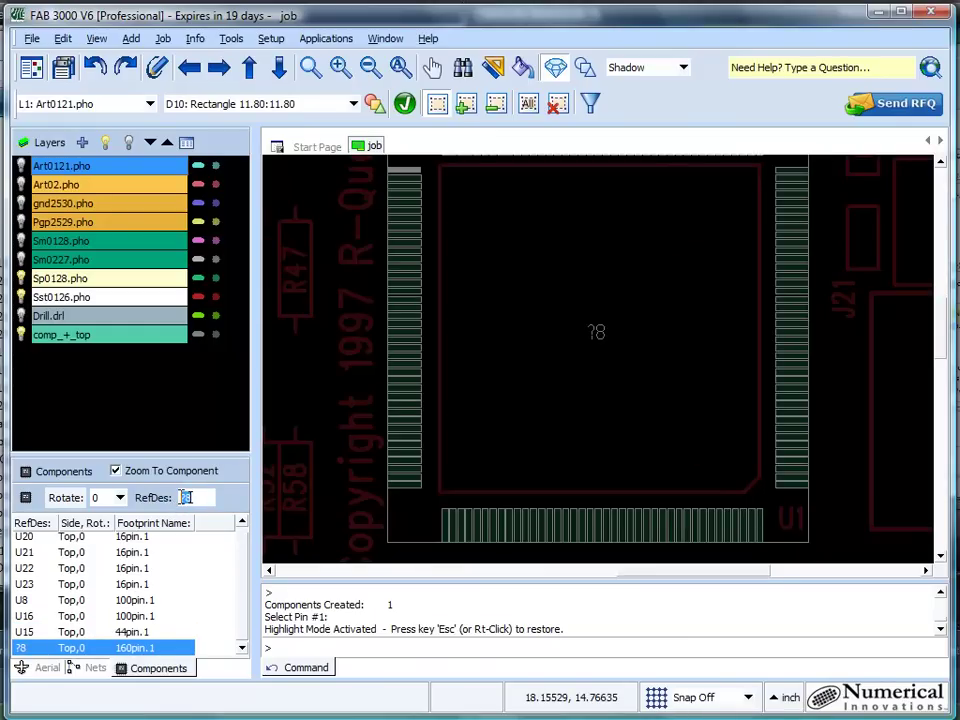
{"action": "type", "text": "u1"}
{"action": "key", "text": "Return"}
{"action": "left_click", "coordinate": [231, 615]}
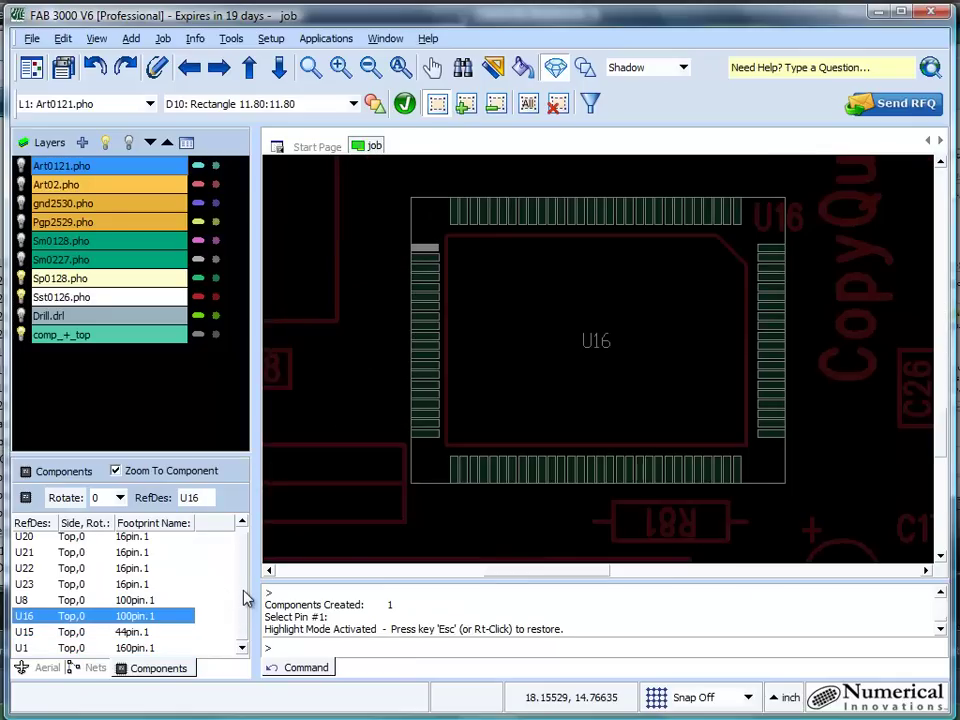
{"action": "scroll", "coordinate": [596, 358], "scroll_direction": "down", "scroll_amount": 2}
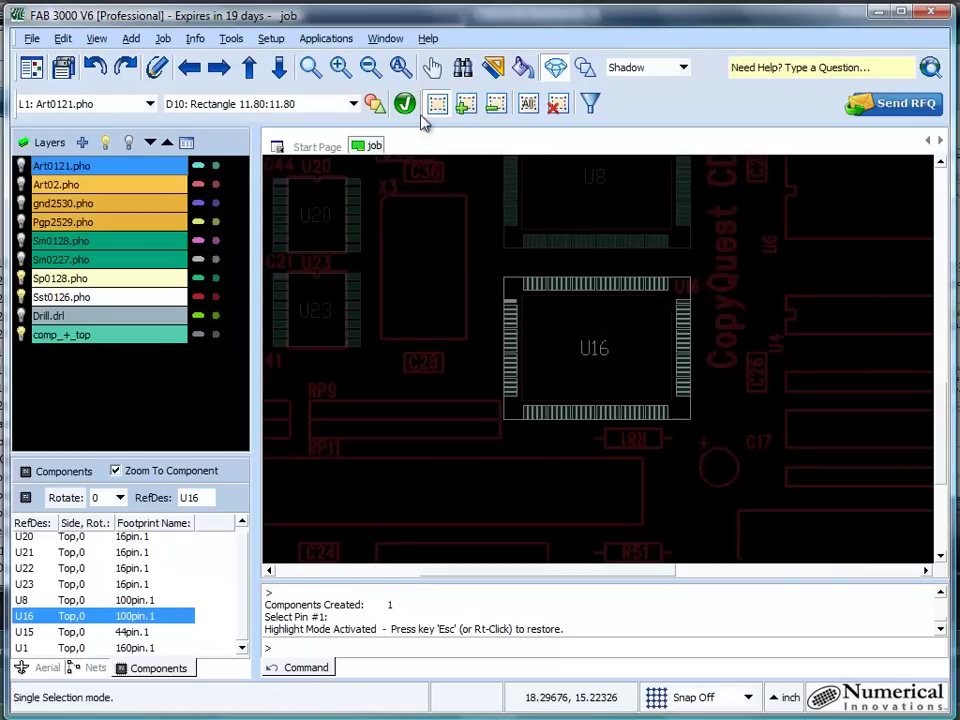
{"action": "left_click", "coordinate": [400, 67]}
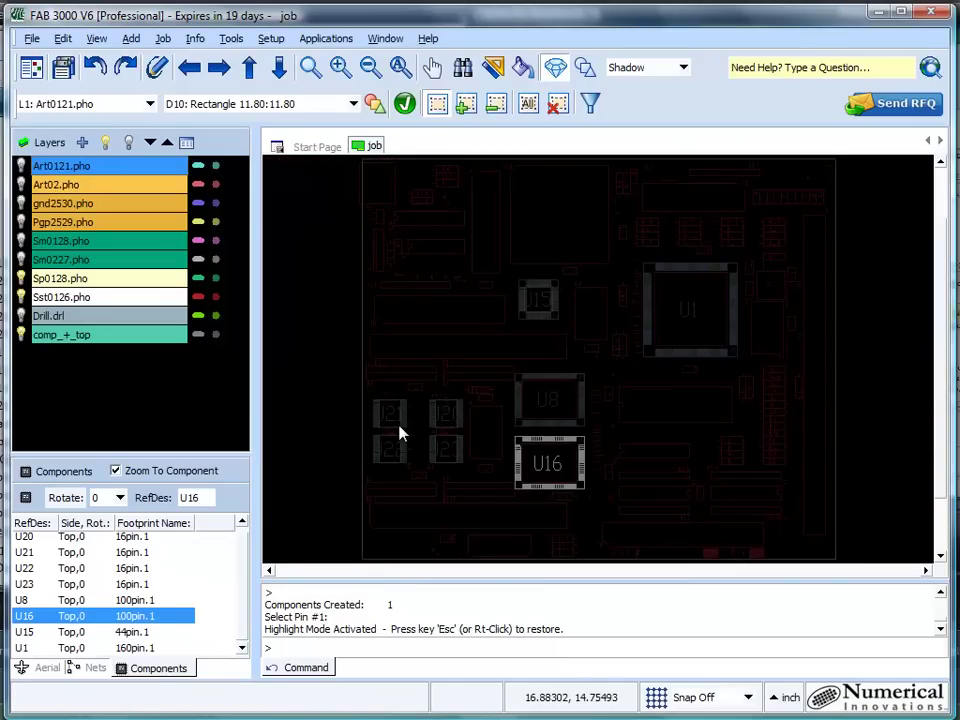
{"action": "scroll", "coordinate": [398, 434], "scroll_direction": "up", "scroll_amount": 3}
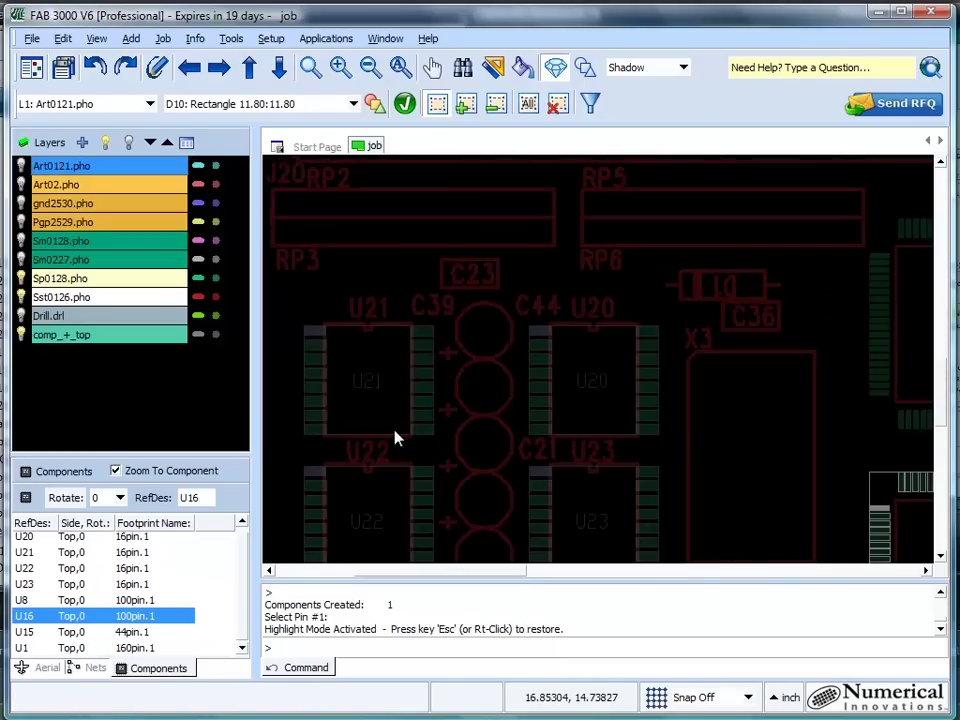
{"action": "scroll", "coordinate": [396, 438], "scroll_direction": "down", "scroll_amount": 2}
- Start a centroid file export in inches and include the component pitch
{"action": "left_click", "coordinate": [33, 39]}
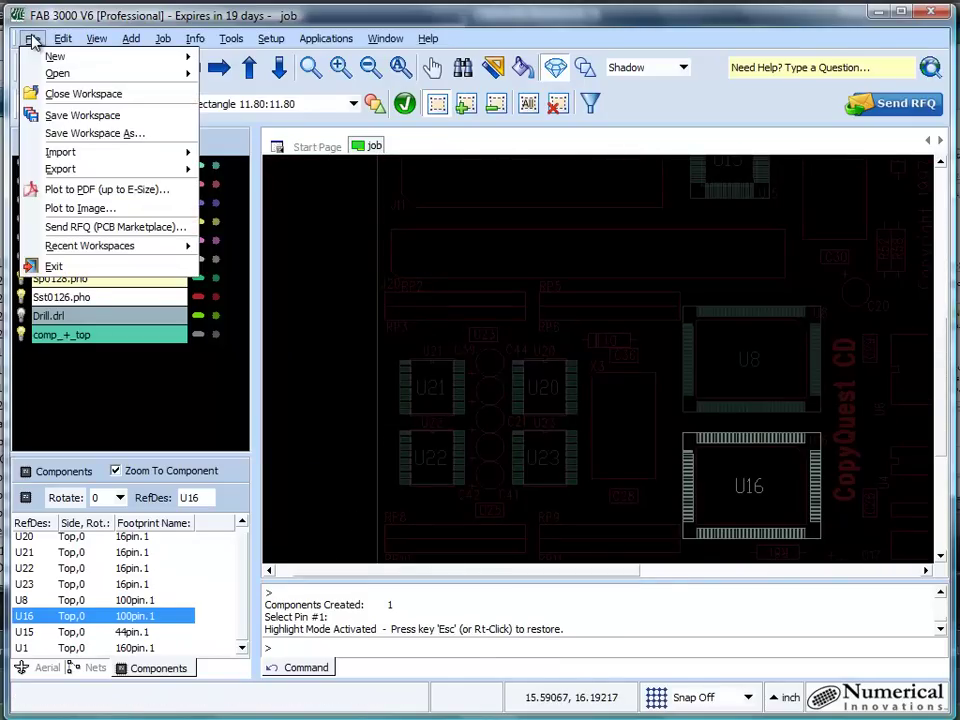
{"action": "mouse_move", "coordinate": [60, 169]}
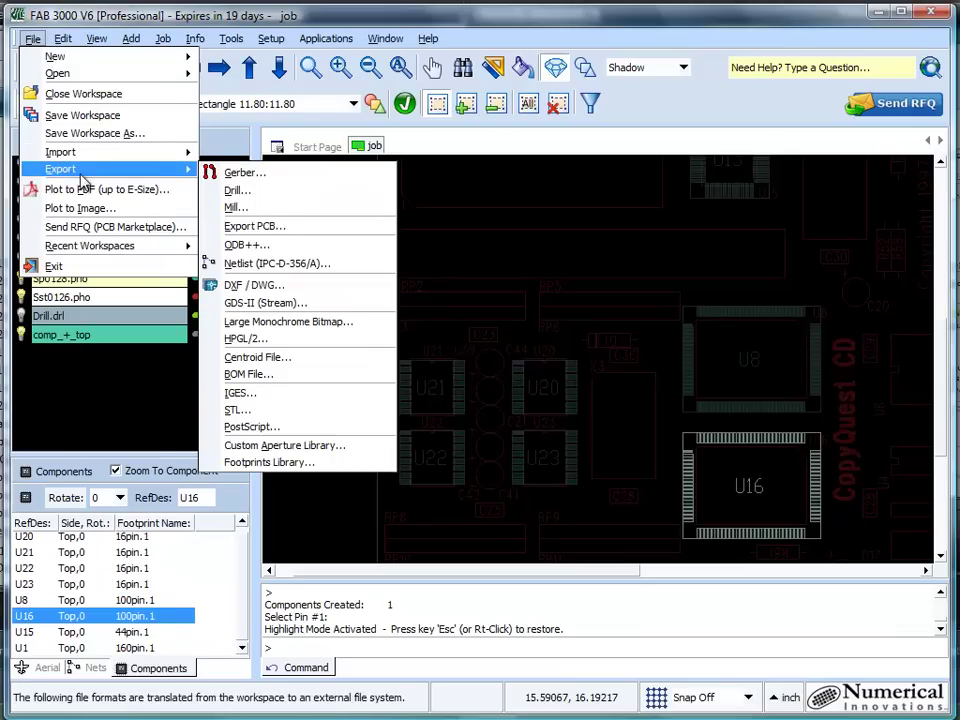
{"action": "left_click", "coordinate": [344, 362]}
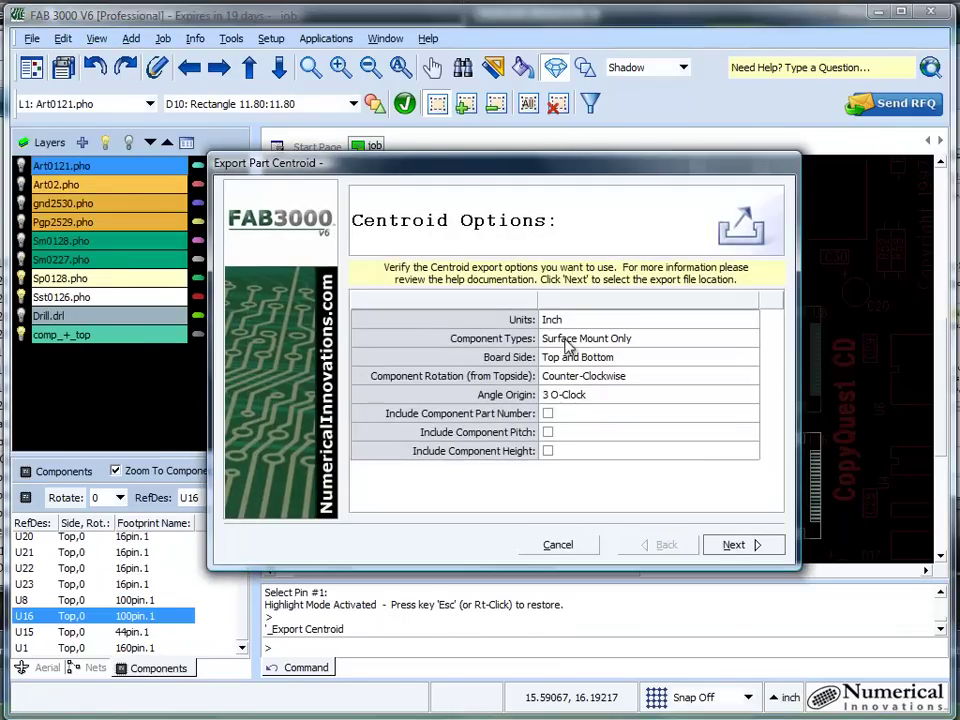
{"action": "left_click", "coordinate": [628, 323]}
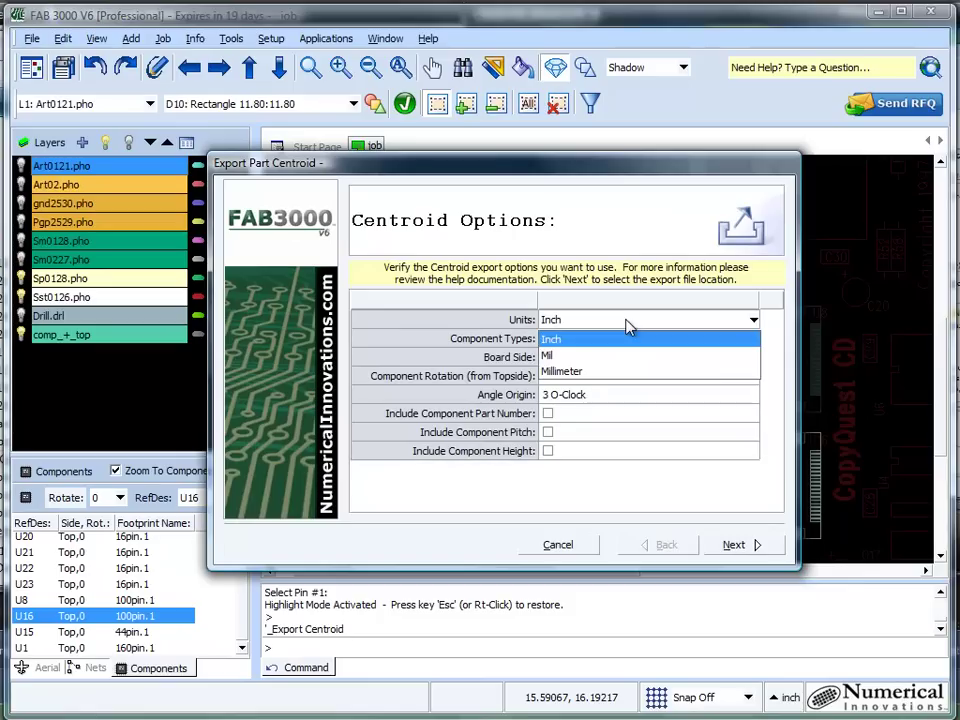
{"action": "left_click", "coordinate": [623, 318]}
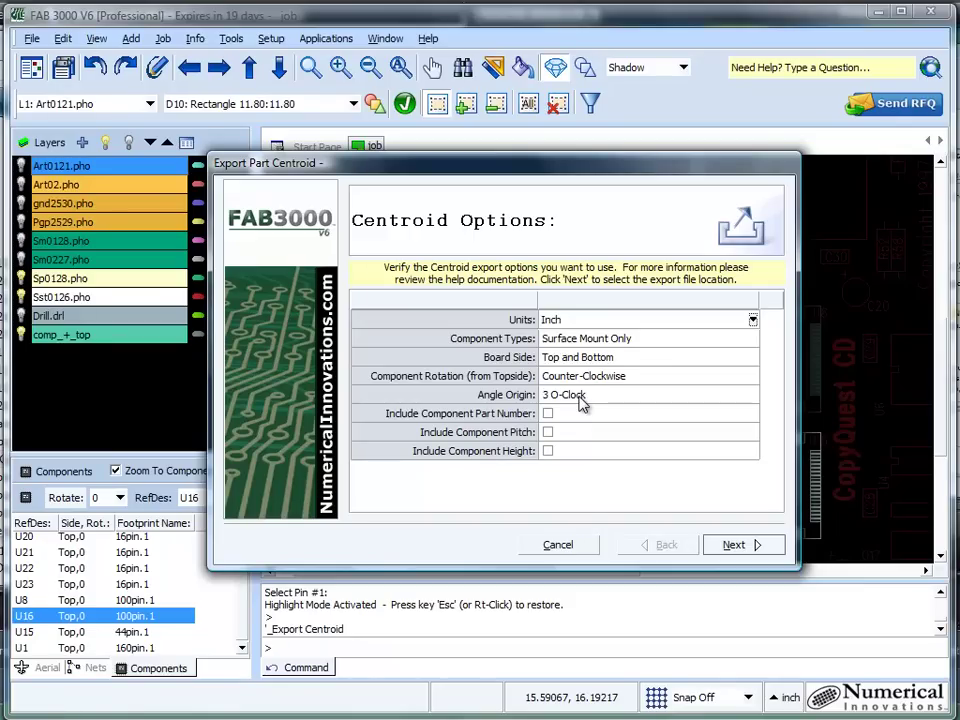
{"action": "left_click", "coordinate": [548, 433]}
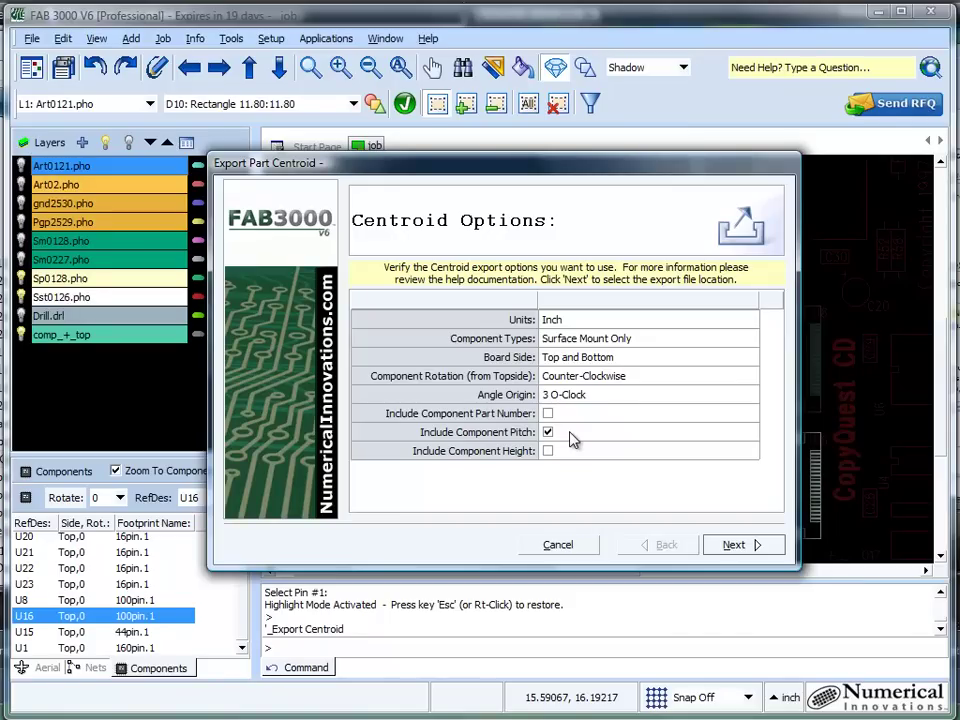
- Save the part centroid file as centroid in the OrCad folder
{"action": "left_click", "coordinate": [753, 548]}
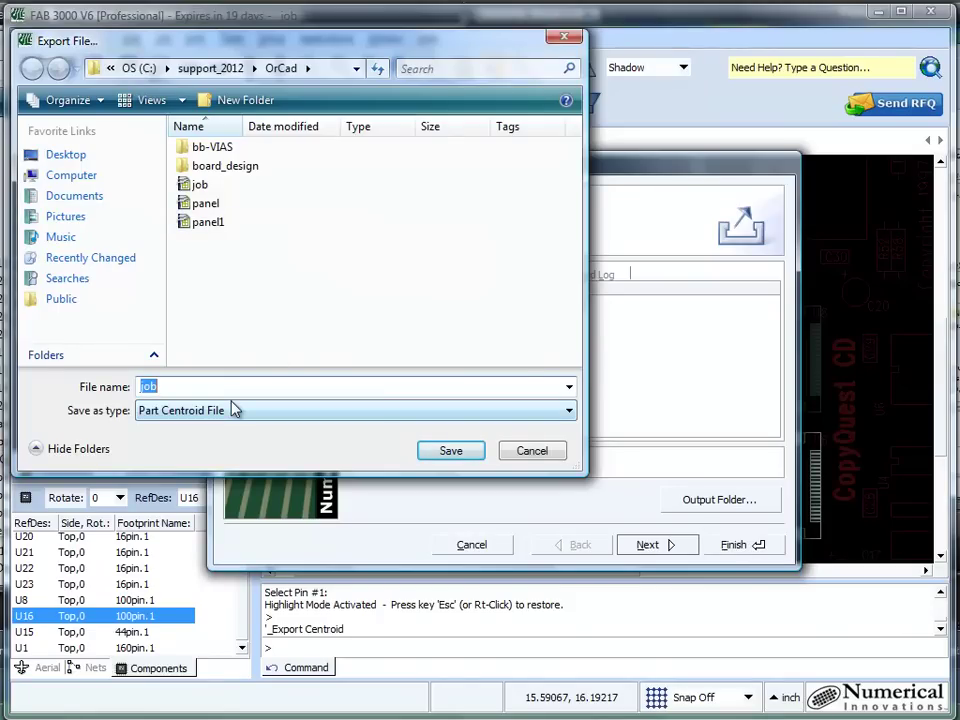
{"action": "type", "text": "centroid"}
{"action": "left_click", "coordinate": [453, 456]}
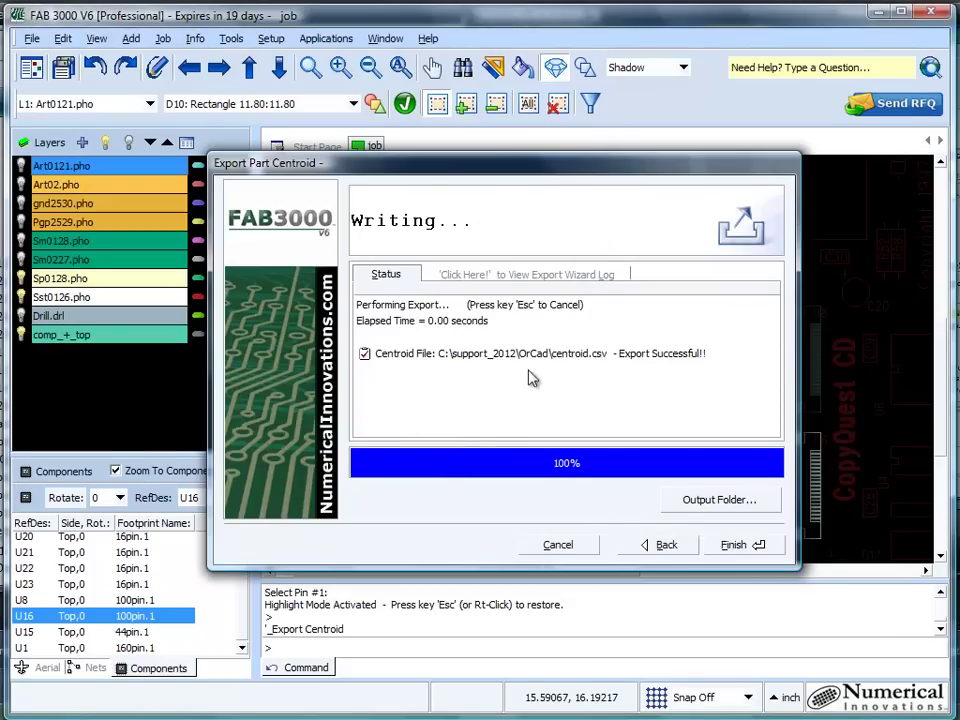
- Open the exported centroid file from the OrCad output folder in OpenOffice.org Calc, imported as comma-separated text, to check its contents
{"action": "left_click", "coordinate": [720, 500]}
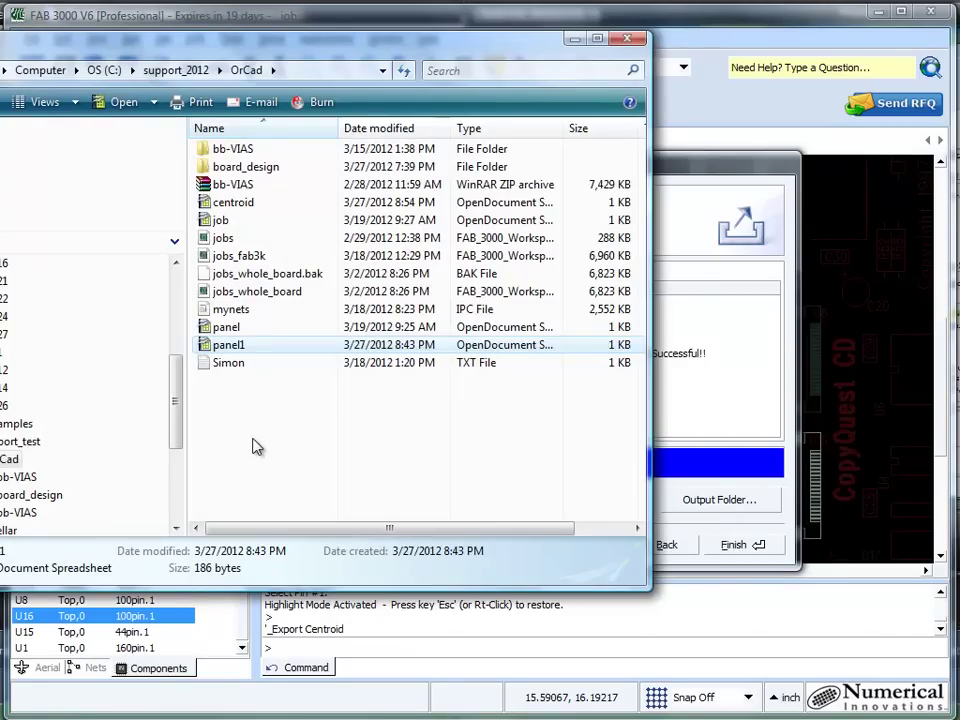
{"action": "left_click", "coordinate": [232, 204]}
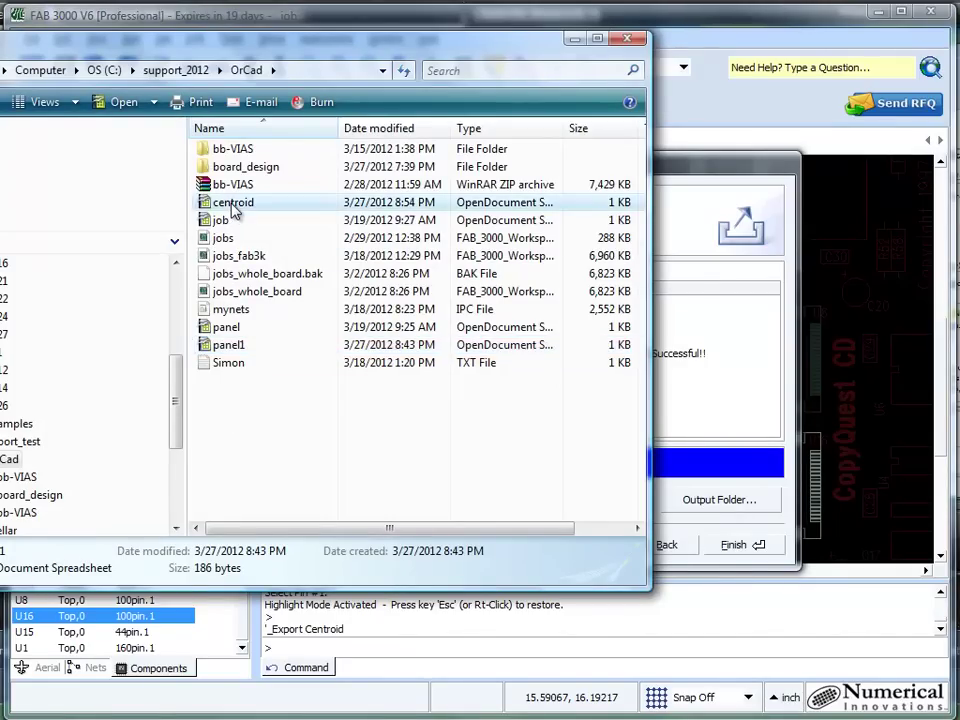
{"action": "right_click", "coordinate": [233, 205]}
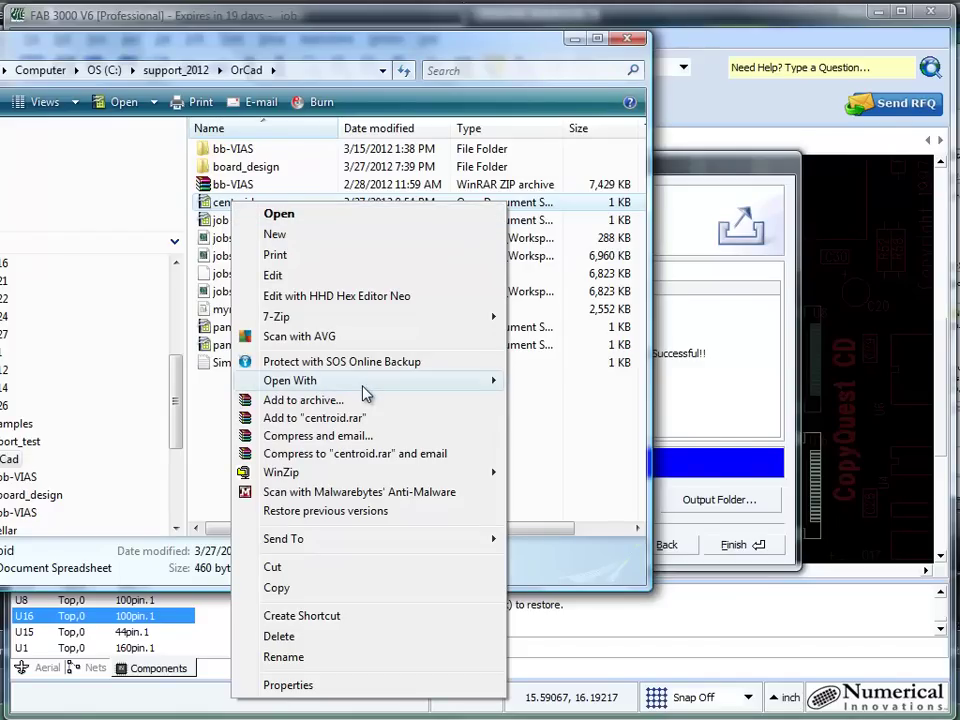
{"action": "mouse_move", "coordinate": [364, 383]}
{"action": "left_click", "coordinate": [566, 446]}
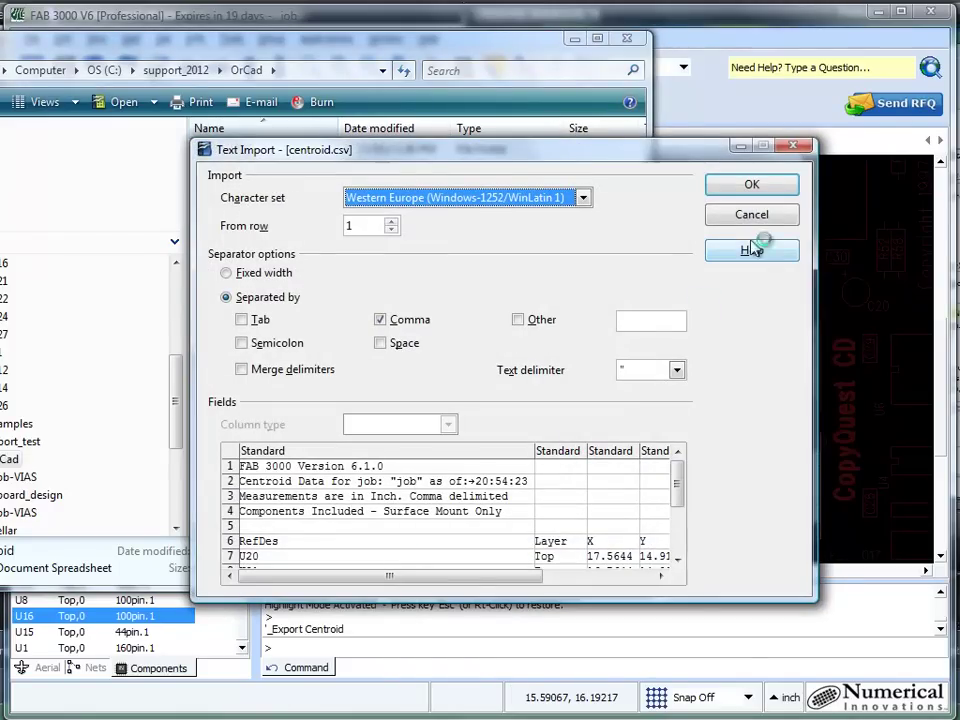
{"action": "left_click", "coordinate": [756, 187]}
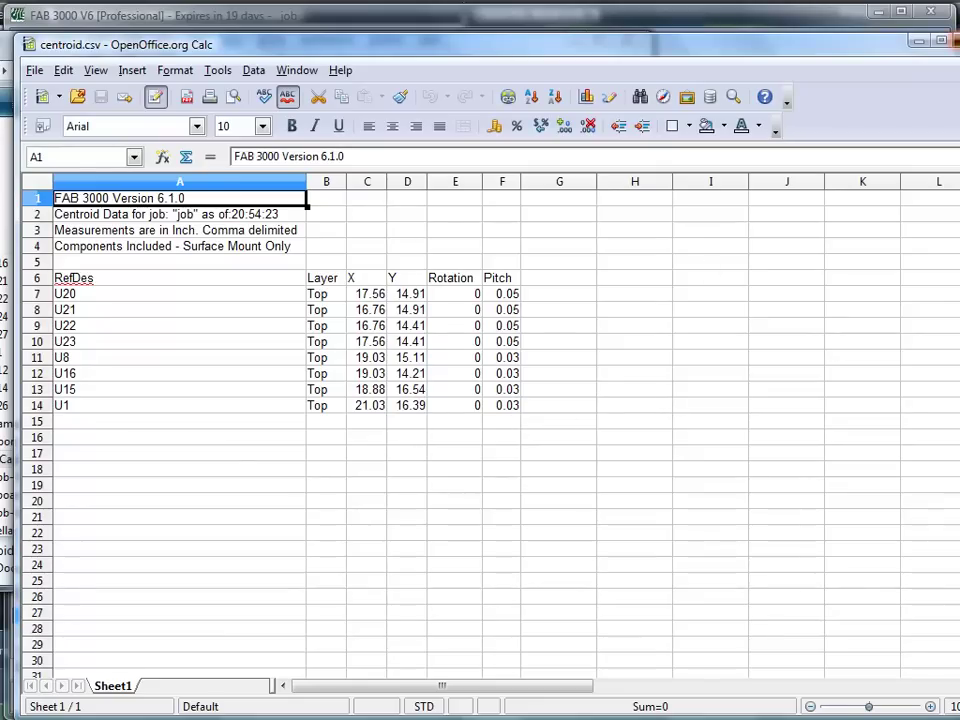
- Close the centroid spreadsheet and the output folder, and finish the centroid export
{"action": "left_click", "coordinate": [940, 41]}
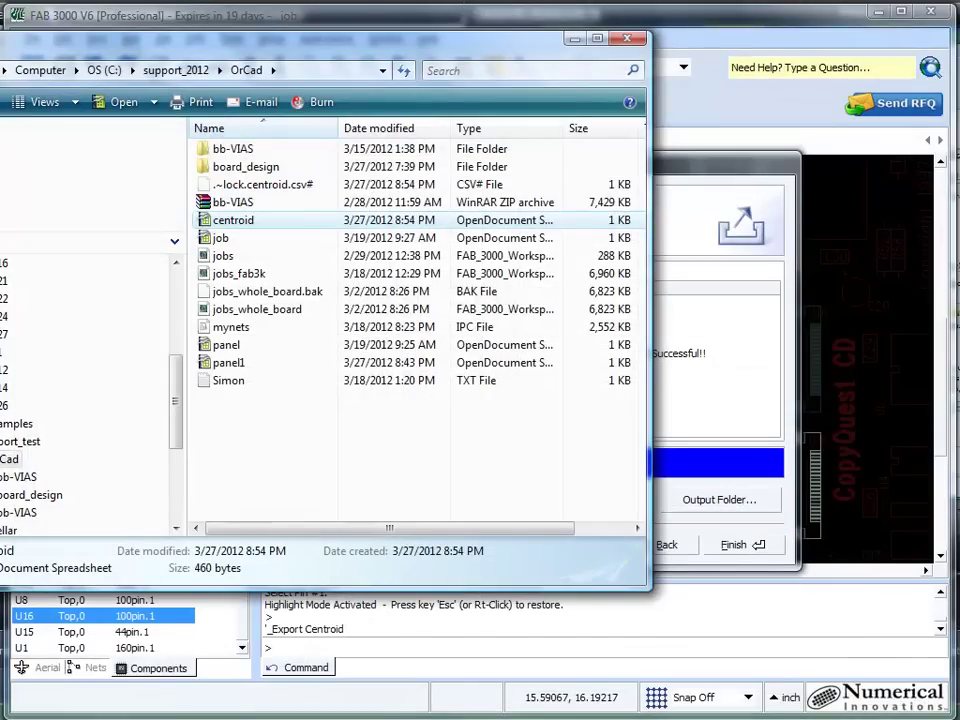
{"action": "left_click", "coordinate": [626, 42]}
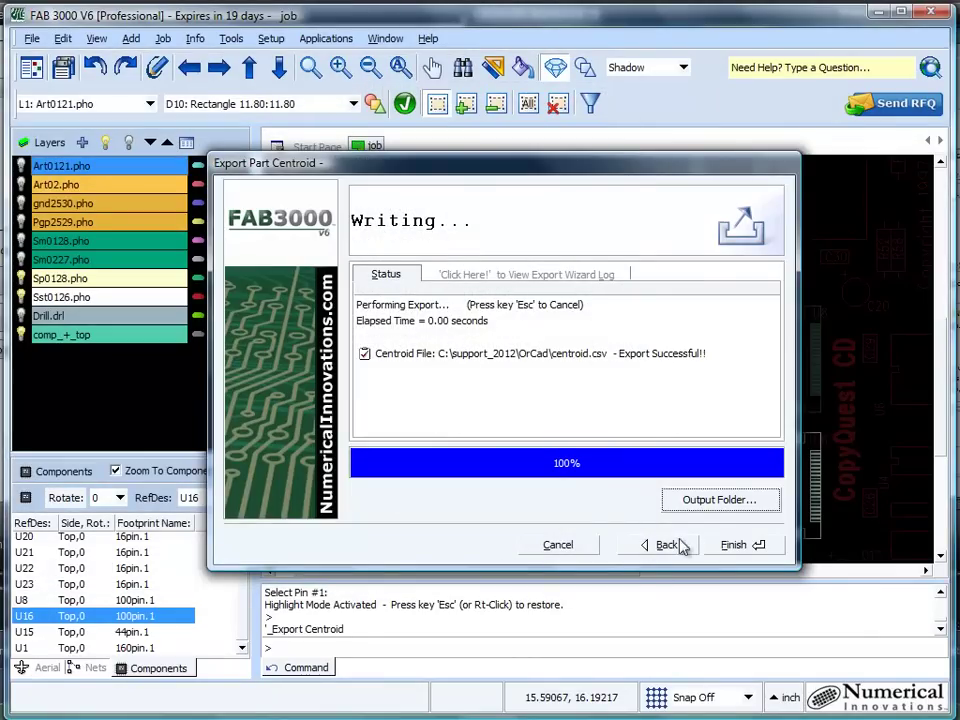
{"action": "left_click", "coordinate": [732, 547]}
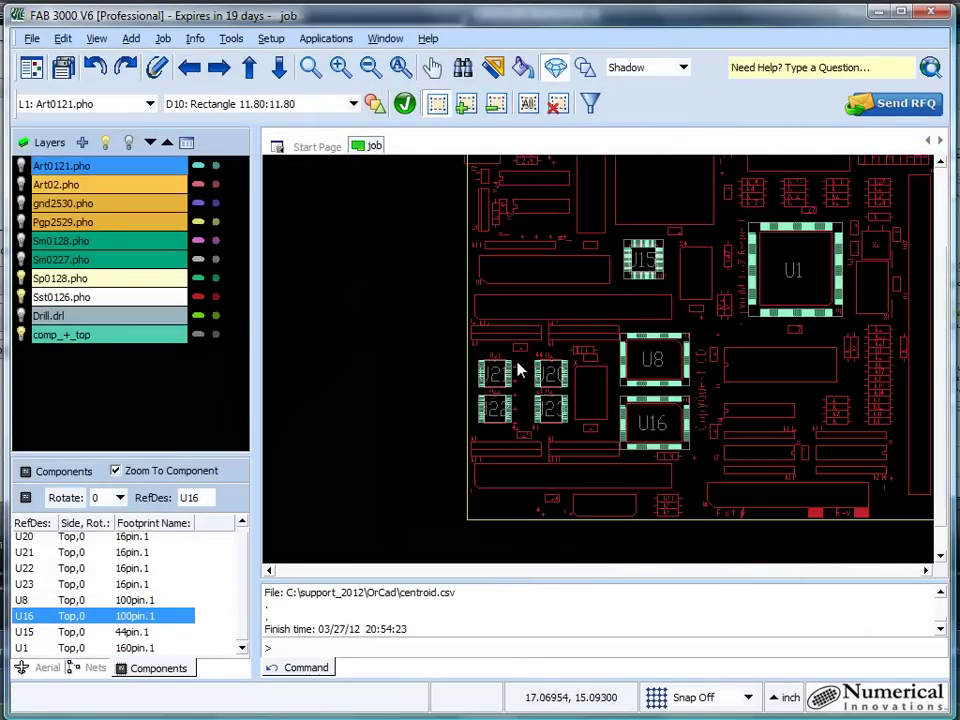
- Turn on all layers and create an 18 x 24 inch panel named panel with 0.5 inch margins on all sides
{"action": "left_click", "coordinate": [106, 143]}
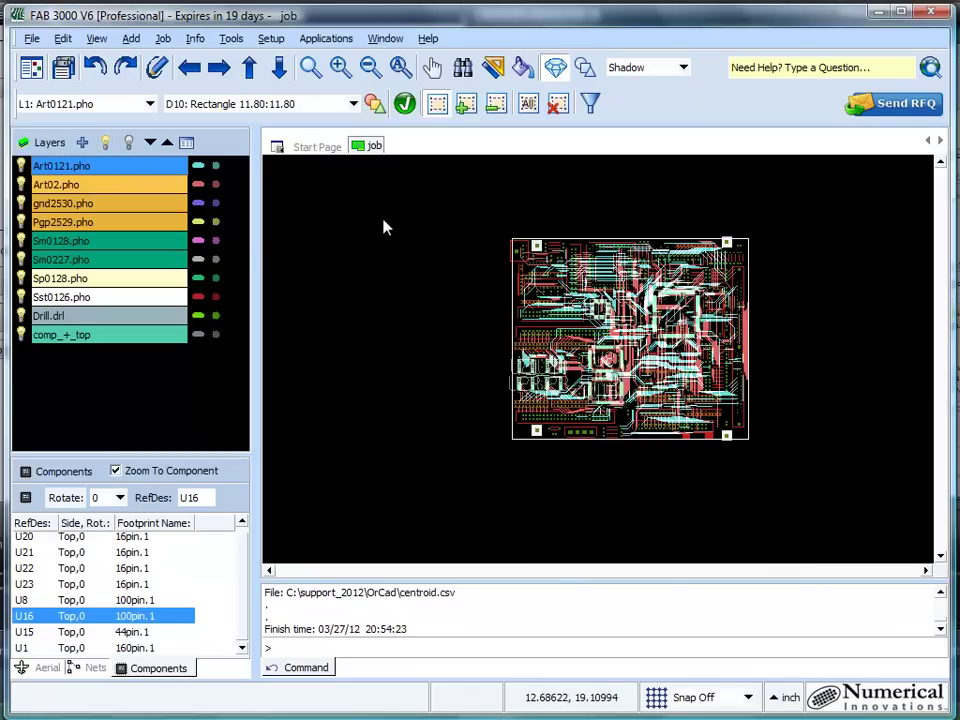
{"action": "left_click", "coordinate": [33, 38]}
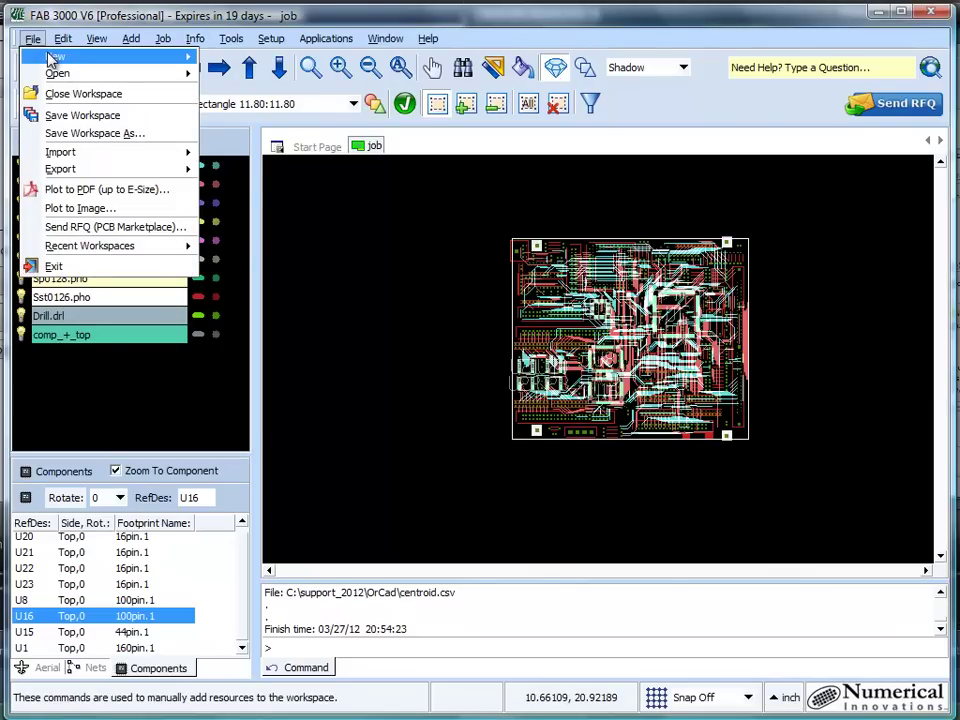
{"action": "mouse_move", "coordinate": [85, 62]}
{"action": "left_click", "coordinate": [240, 79]}
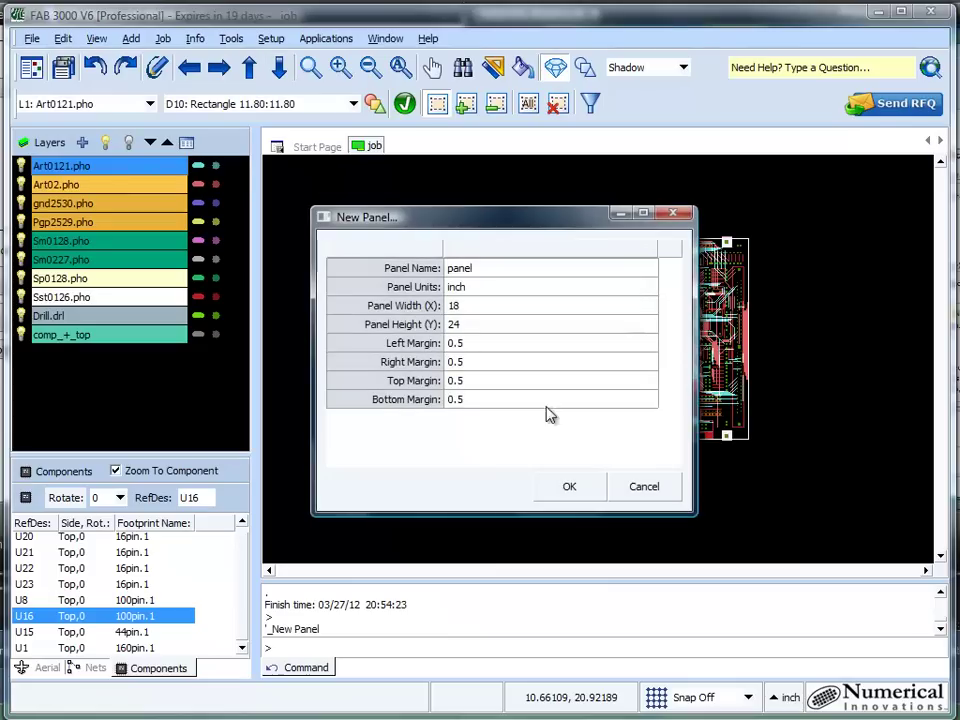
{"action": "left_click", "coordinate": [569, 486]}
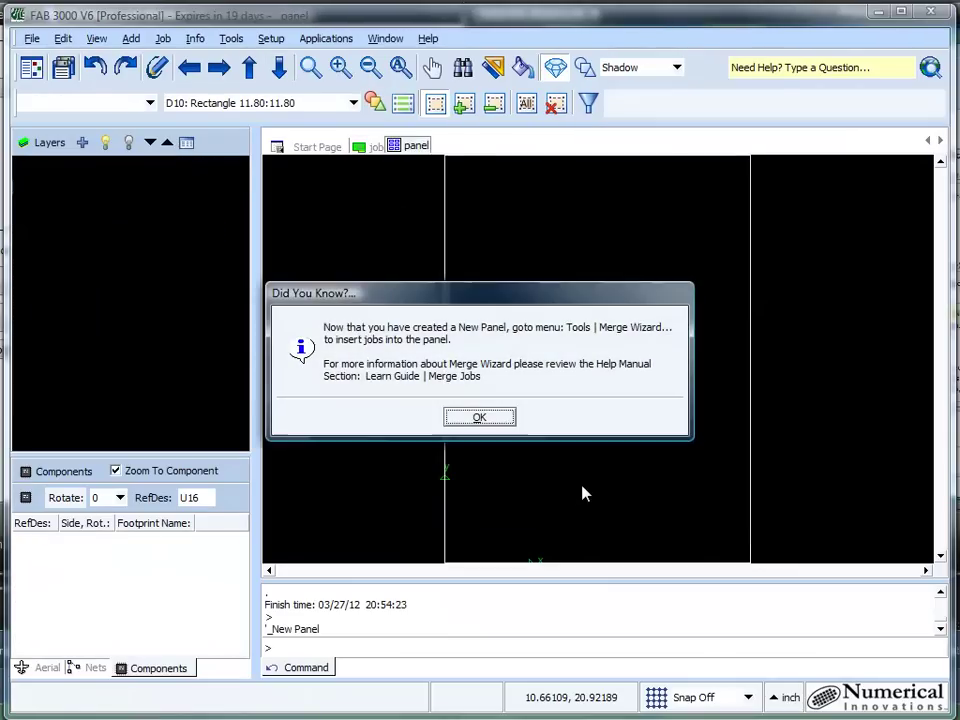
{"action": "left_click", "coordinate": [490, 421]}
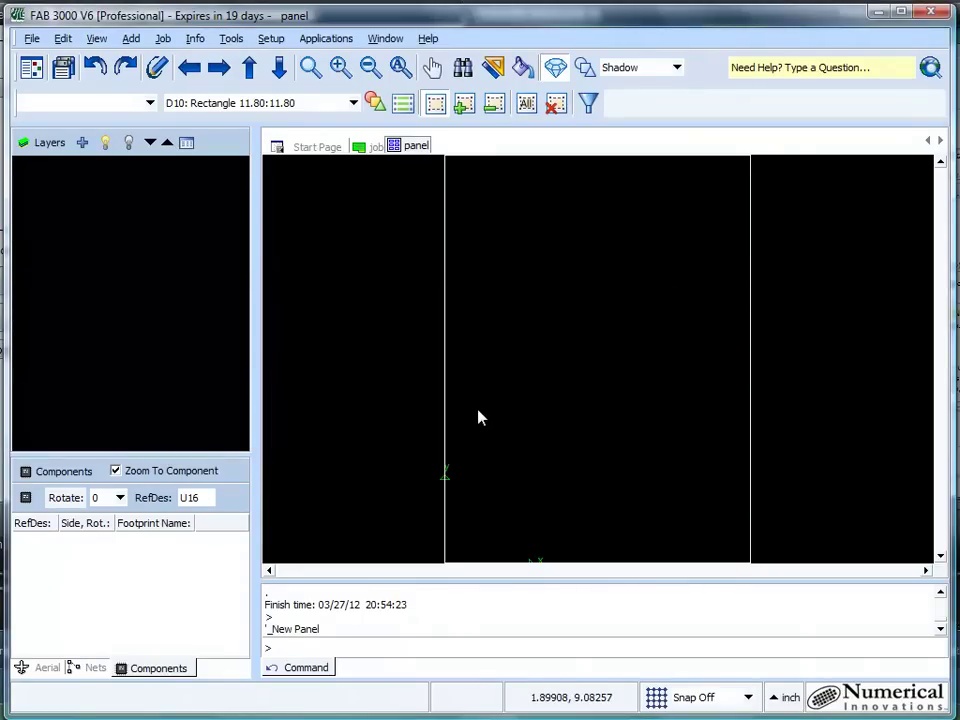
- Start the Merge Wizard for the job with a minimum count of 2, a surplus of 545 and 0.1 inch spacing, centered in the panel
{"action": "left_click", "coordinate": [230, 40]}
{"action": "left_click", "coordinate": [242, 58]}
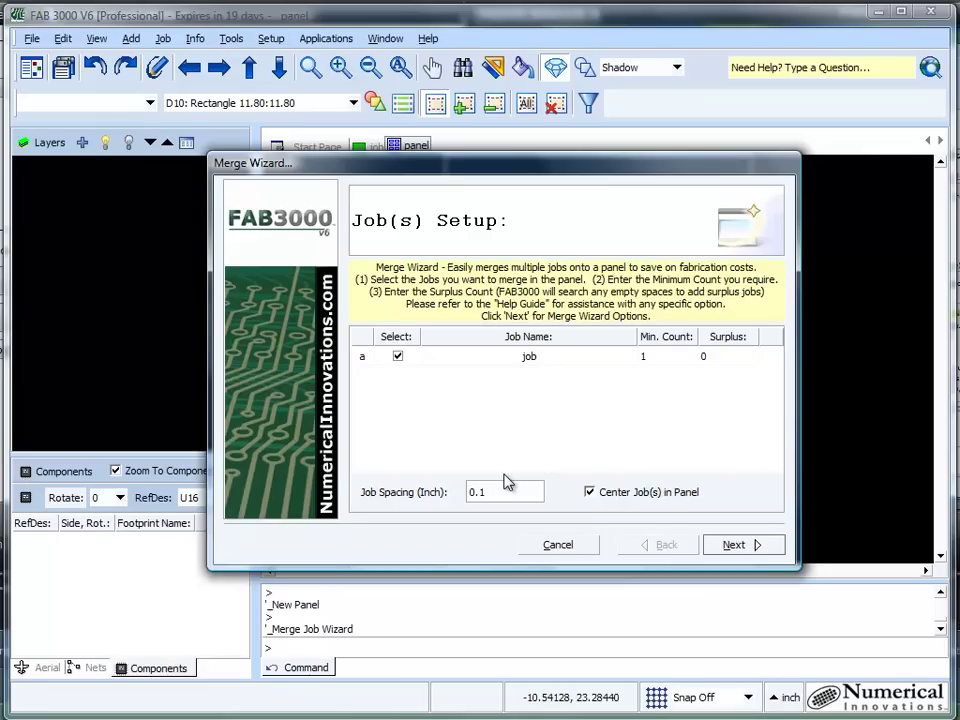
{"action": "left_click", "coordinate": [650, 357]}
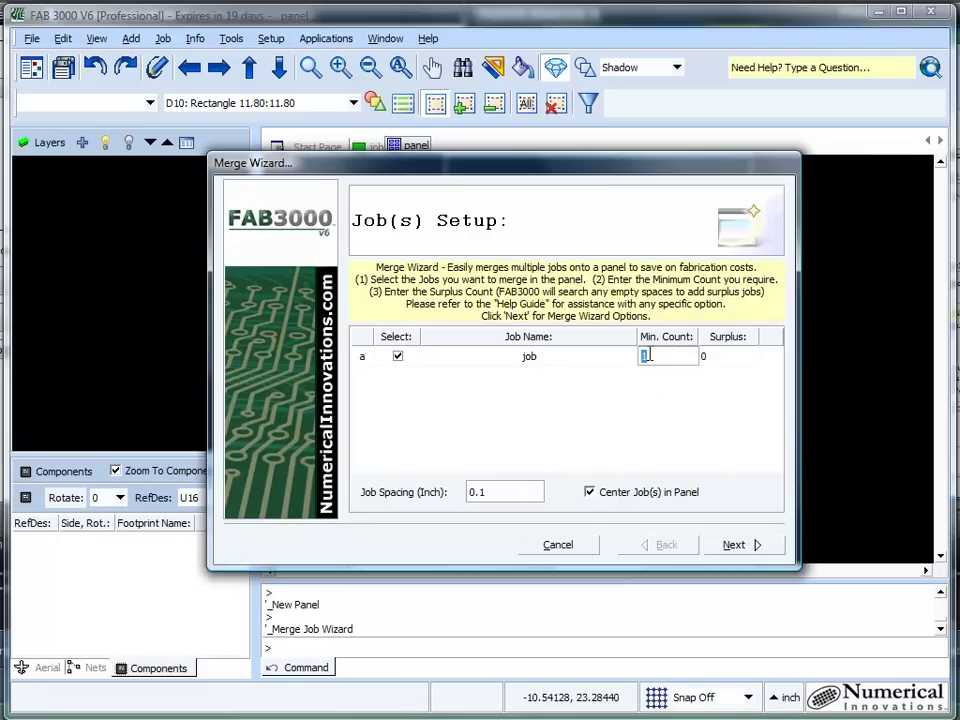
{"action": "type", "text": "2"}
{"action": "left_click", "coordinate": [724, 356]}
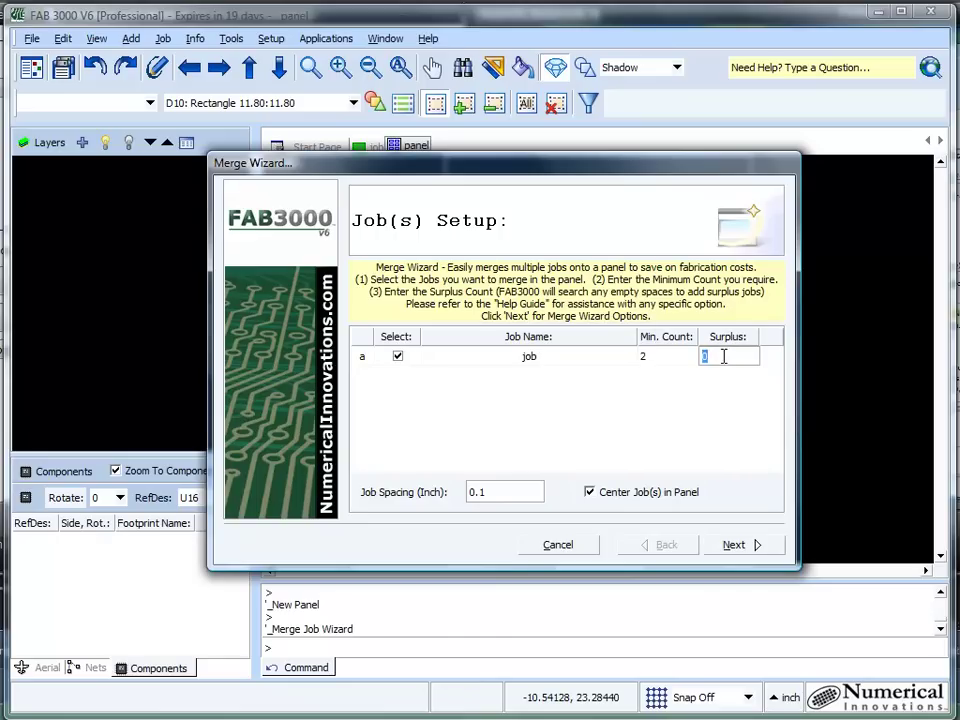
{"action": "type", "text": "545"}
{"action": "left_click", "coordinate": [752, 546]}
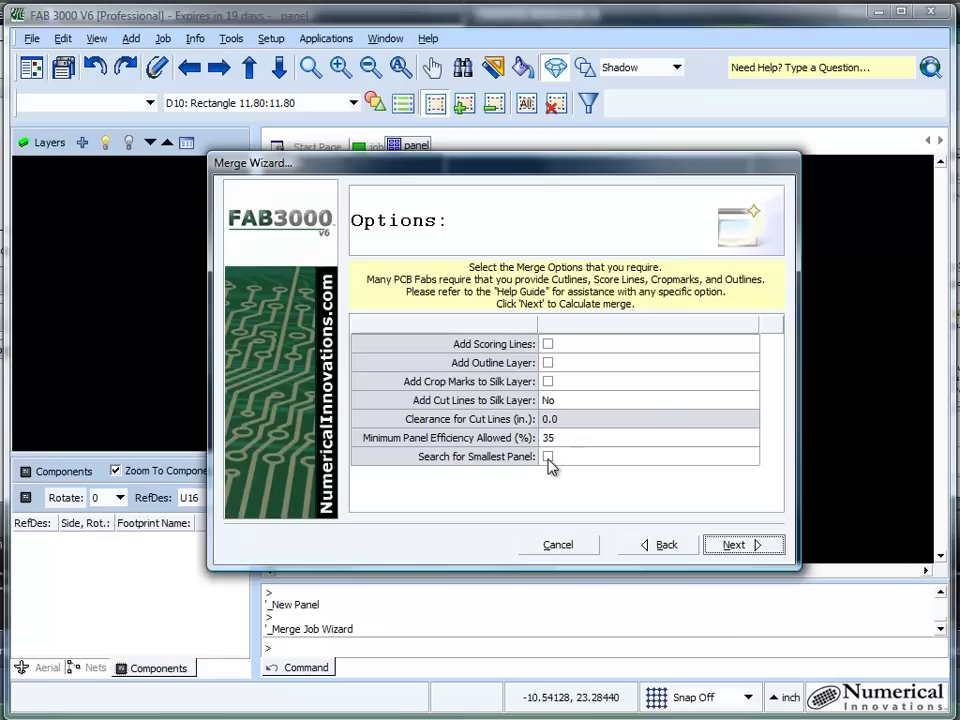
- Keep the default merge options, compare the proposed panel arrays and build the panel with the last 6-part layout
{"action": "left_click", "coordinate": [735, 551]}
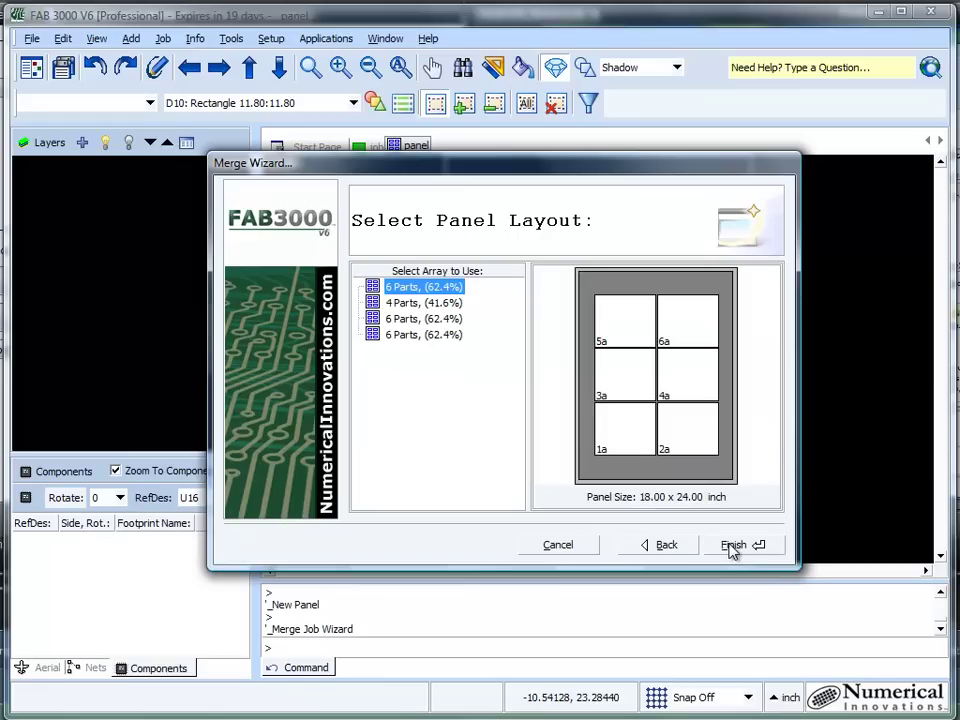
{"action": "left_click", "coordinate": [403, 302]}
{"action": "left_click", "coordinate": [405, 318]}
{"action": "left_click", "coordinate": [409, 336]}
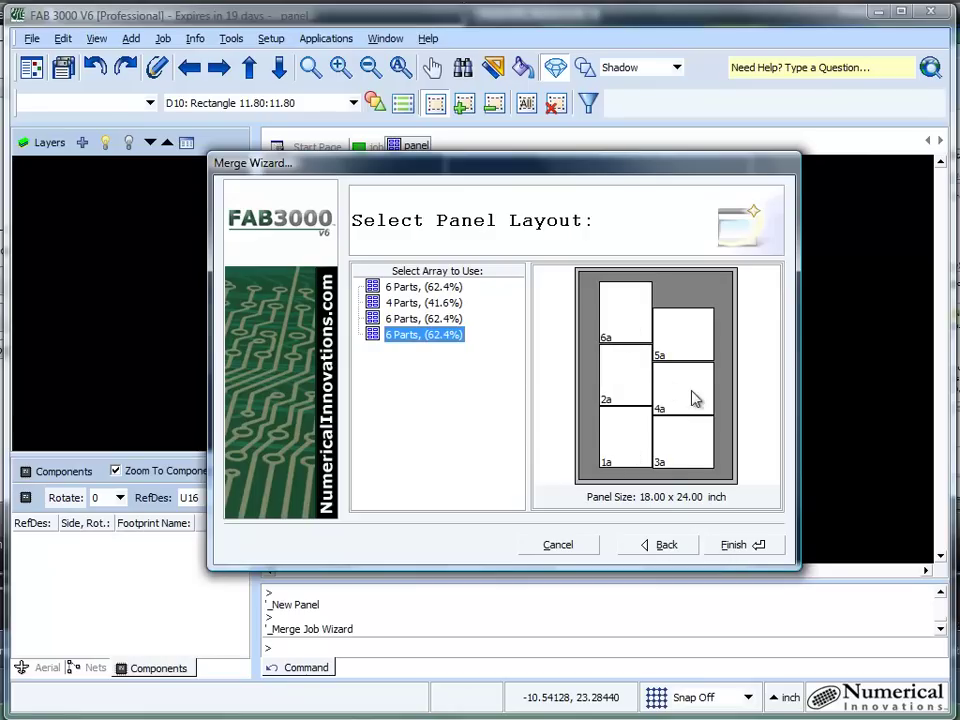
{"action": "left_click", "coordinate": [757, 548]}
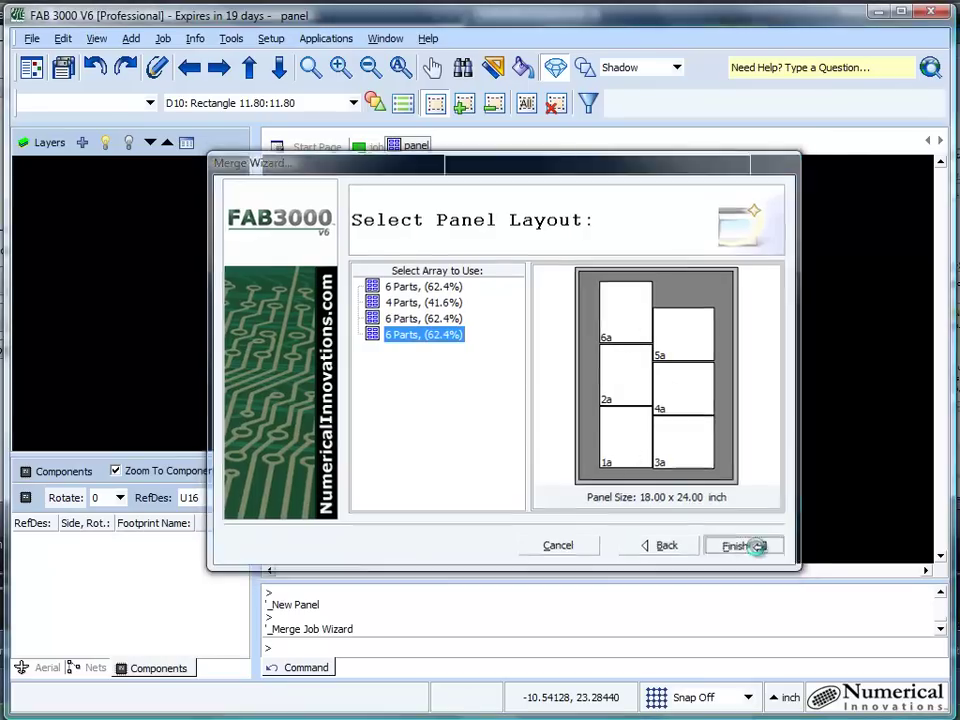
- Make Sp0128.pho the active layer and show only it, the Sst0126.pho silkscreen and the comp_+_top layer
{"action": "scroll", "coordinate": [581, 383], "scroll_direction": "up", "scroll_amount": 3}
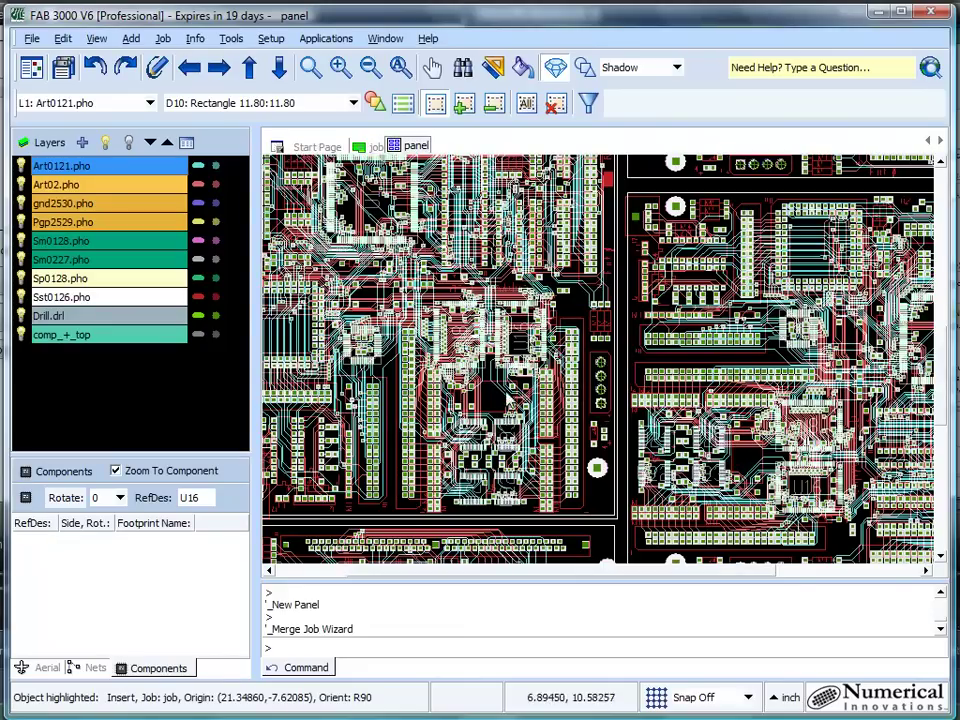
{"action": "scroll", "coordinate": [489, 403], "scroll_direction": "up", "scroll_amount": 2}
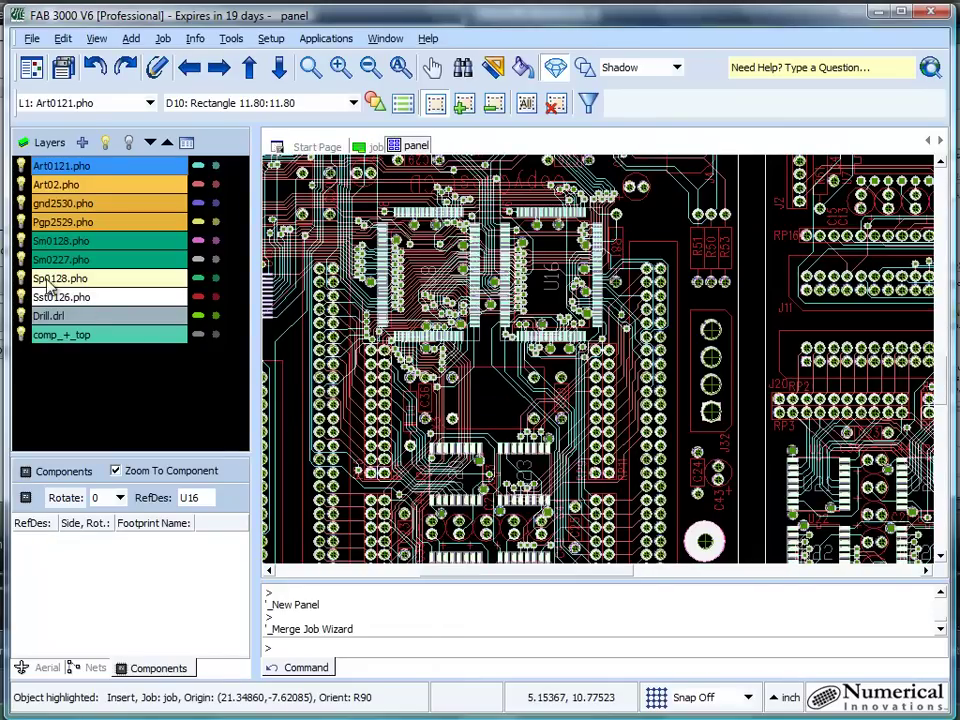
{"action": "left_click", "coordinate": [45, 278]}
{"action": "left_click", "coordinate": [21, 334]}
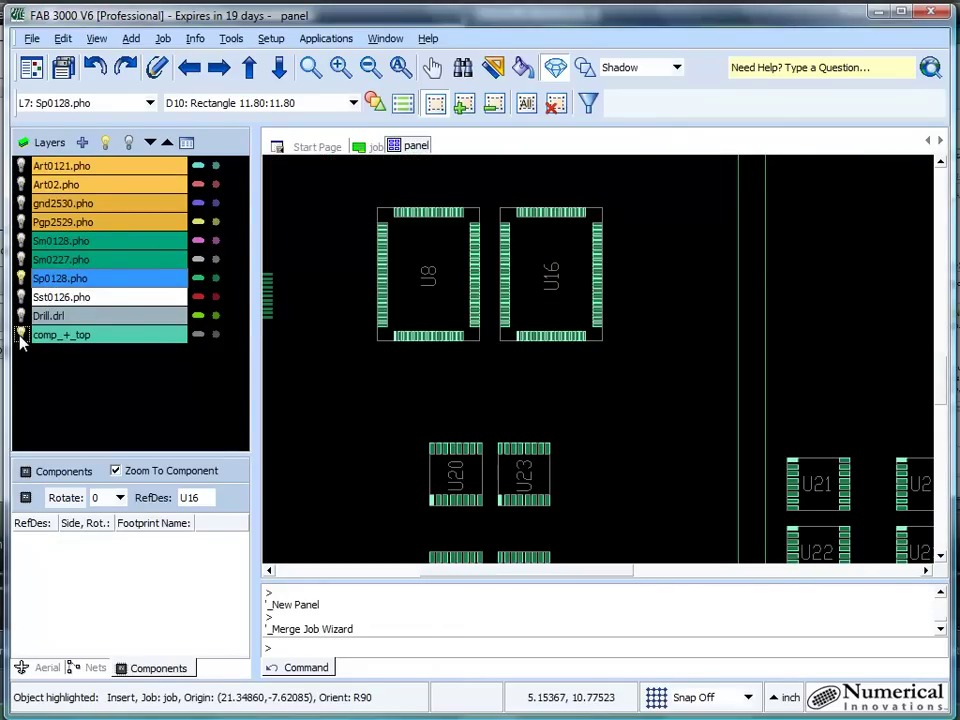
{"action": "left_click", "coordinate": [21, 315]}
- Examine the components and their reference designators across the board copies on the panel
{"action": "scroll", "coordinate": [343, 339], "scroll_direction": "down", "scroll_amount": 3}
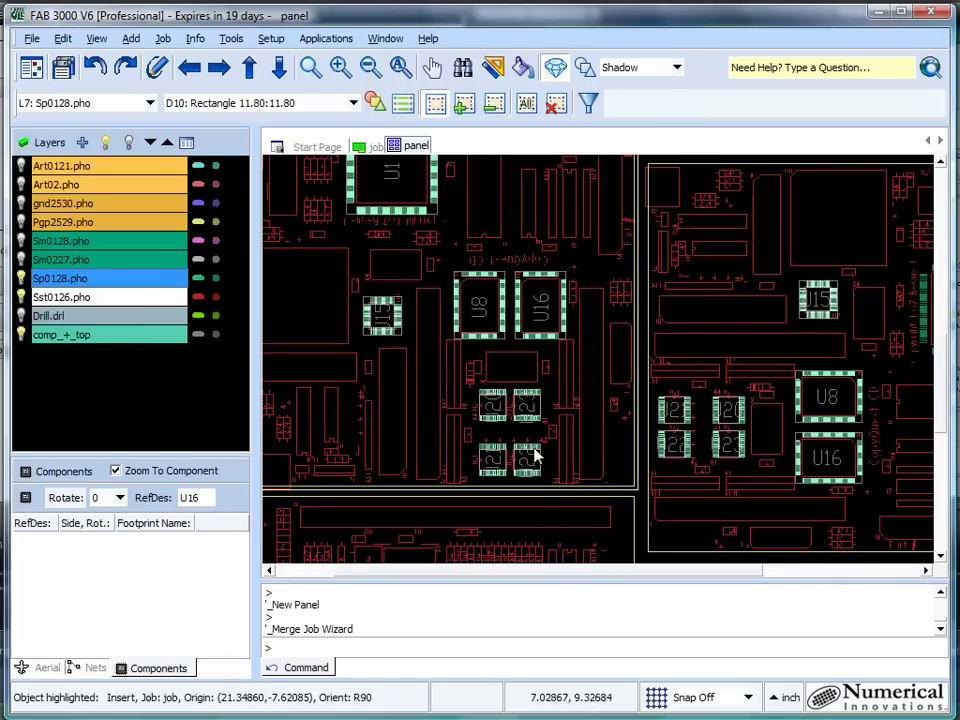
{"action": "scroll", "coordinate": [521, 435], "scroll_direction": "up", "scroll_amount": 4}
{"action": "scroll", "coordinate": [518, 312], "scroll_direction": "down", "scroll_amount": 4}
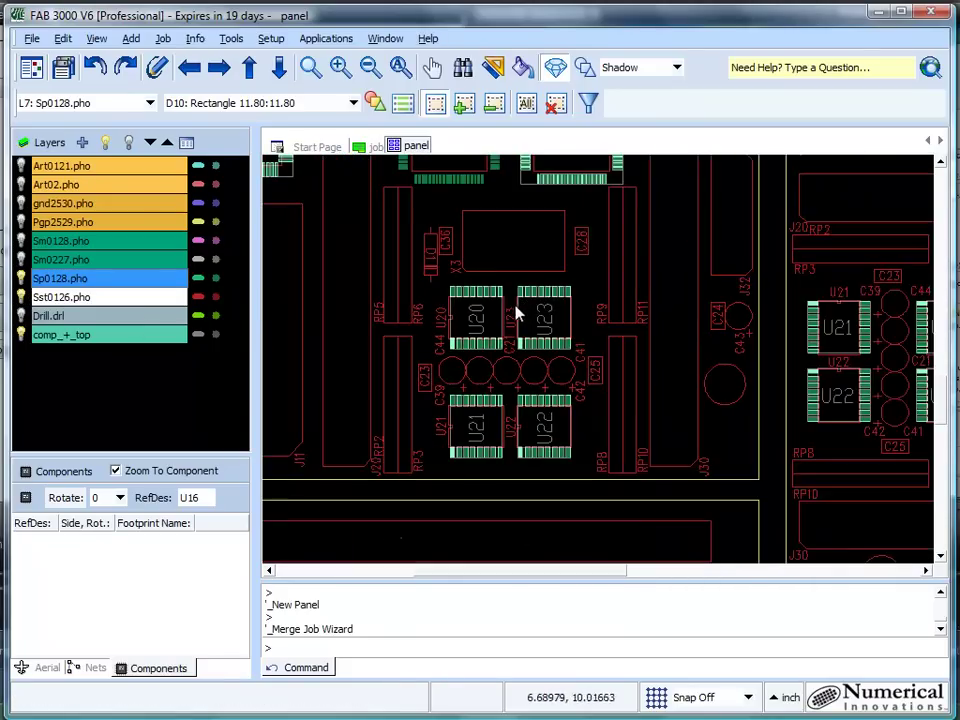
{"action": "scroll", "coordinate": [745, 378], "scroll_direction": "down", "scroll_amount": 3}
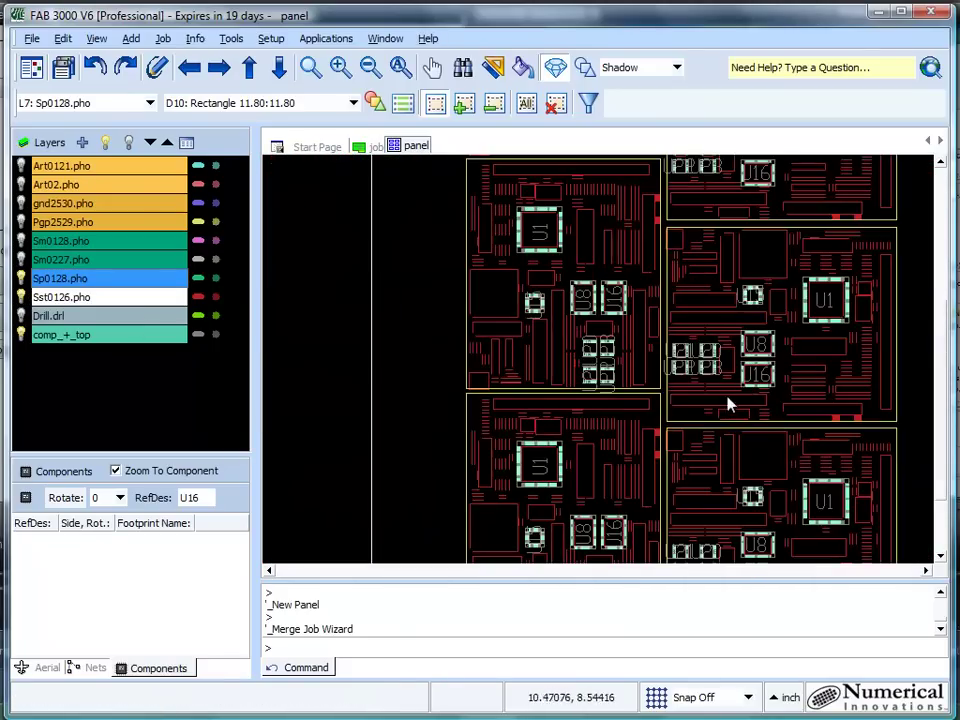
{"action": "middle_click_drag", "start_coordinate": [583, 521], "coordinate": [521, 356]}
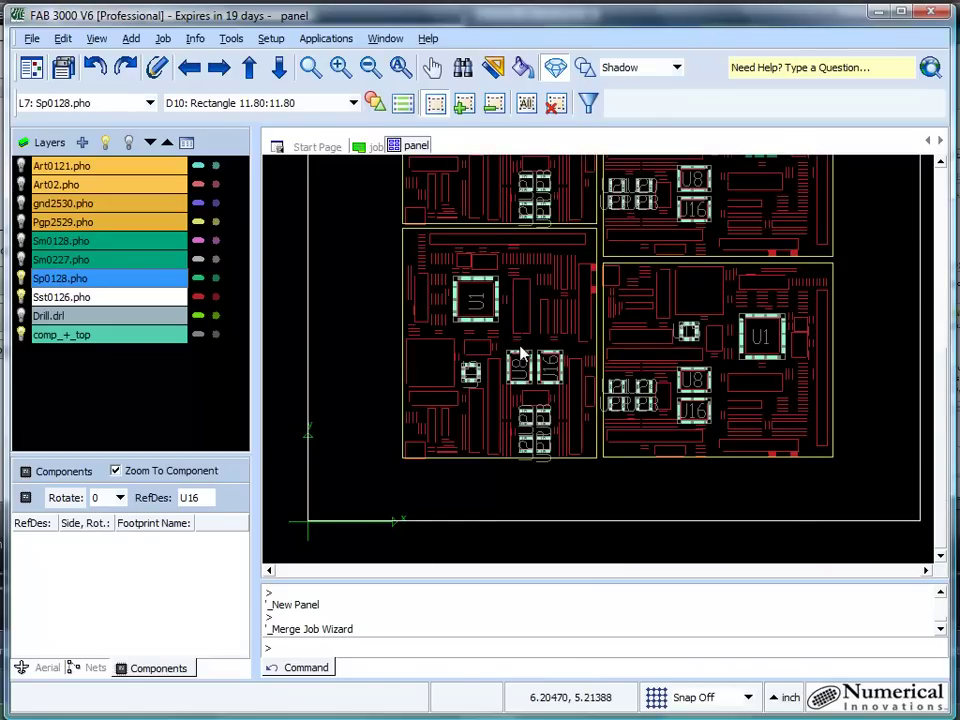
{"action": "scroll", "coordinate": [522, 360], "scroll_direction": "up", "scroll_amount": 4}
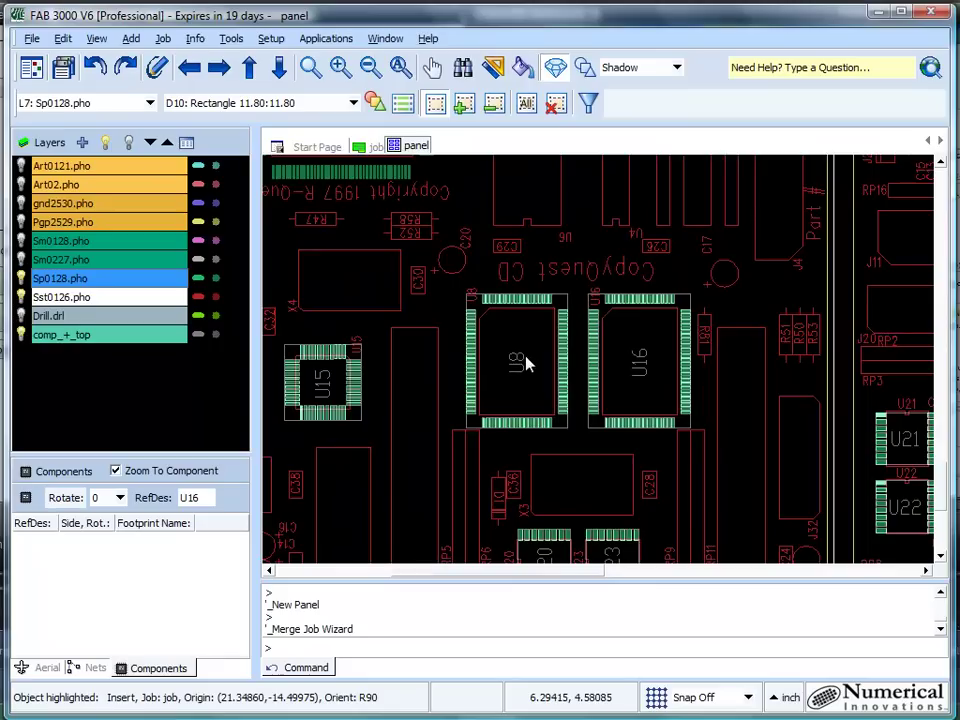
{"action": "scroll", "coordinate": [527, 364], "scroll_direction": "down", "scroll_amount": 5}
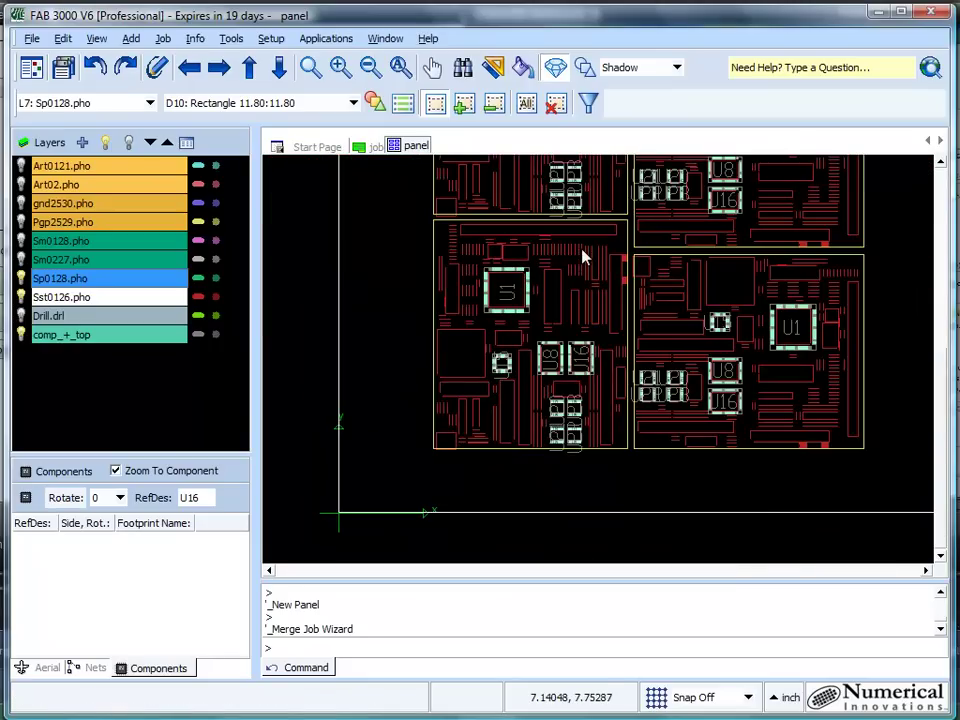
{"action": "middle_click_drag", "start_coordinate": [585, 257], "coordinate": [447, 204]}
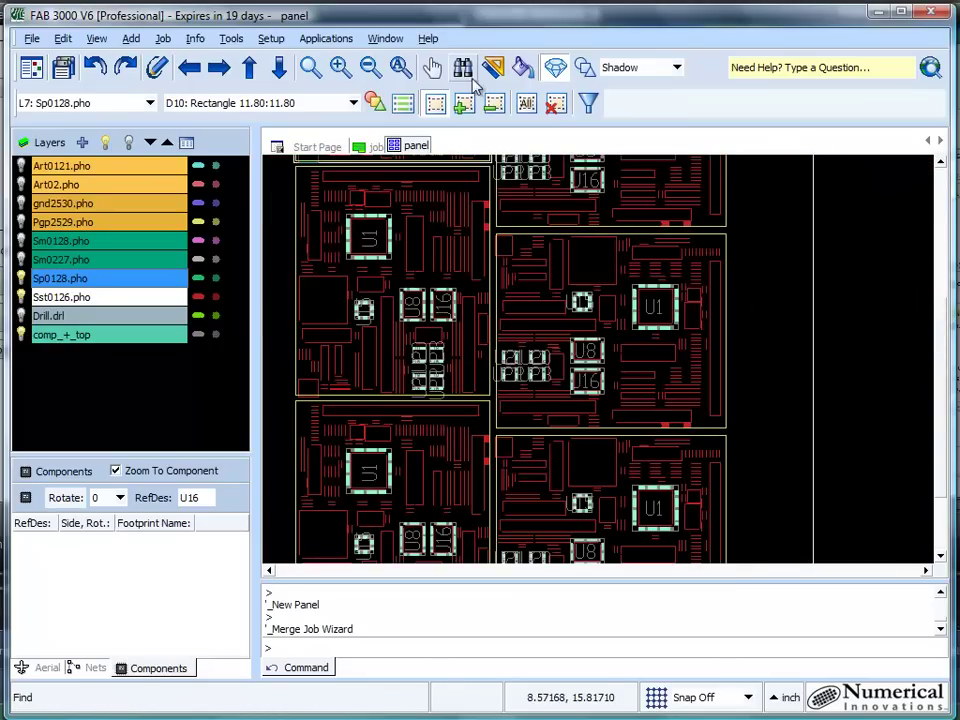
{"action": "left_click", "coordinate": [310, 66]}
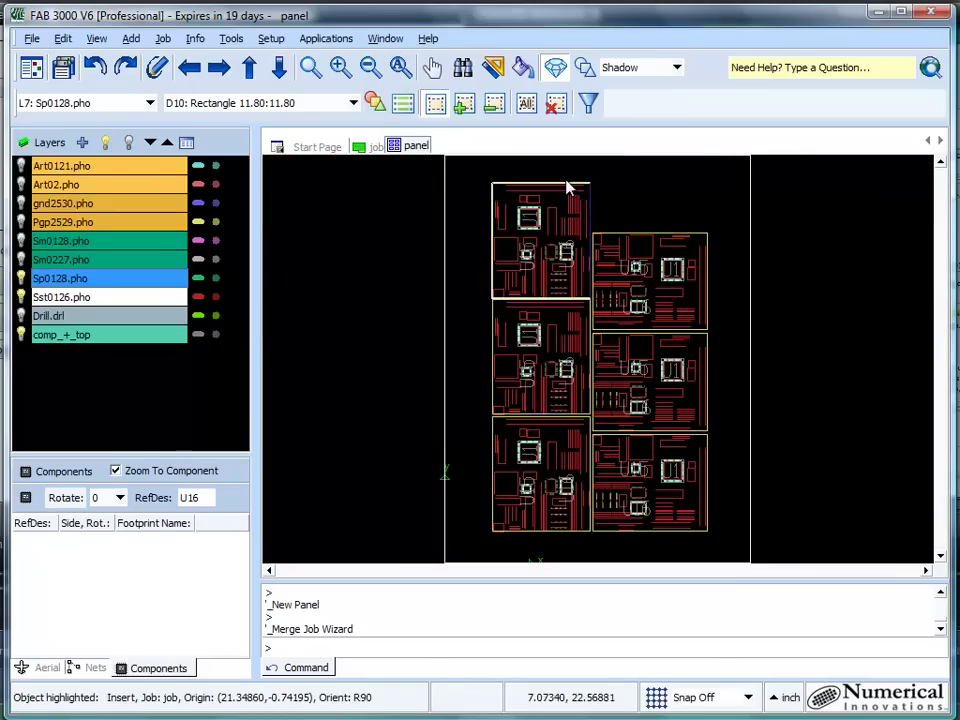
- Flatten the panel's job hierarchy with the hierarchy level All, and inspect the flattened components up close
{"action": "left_click", "coordinate": [163, 39]}
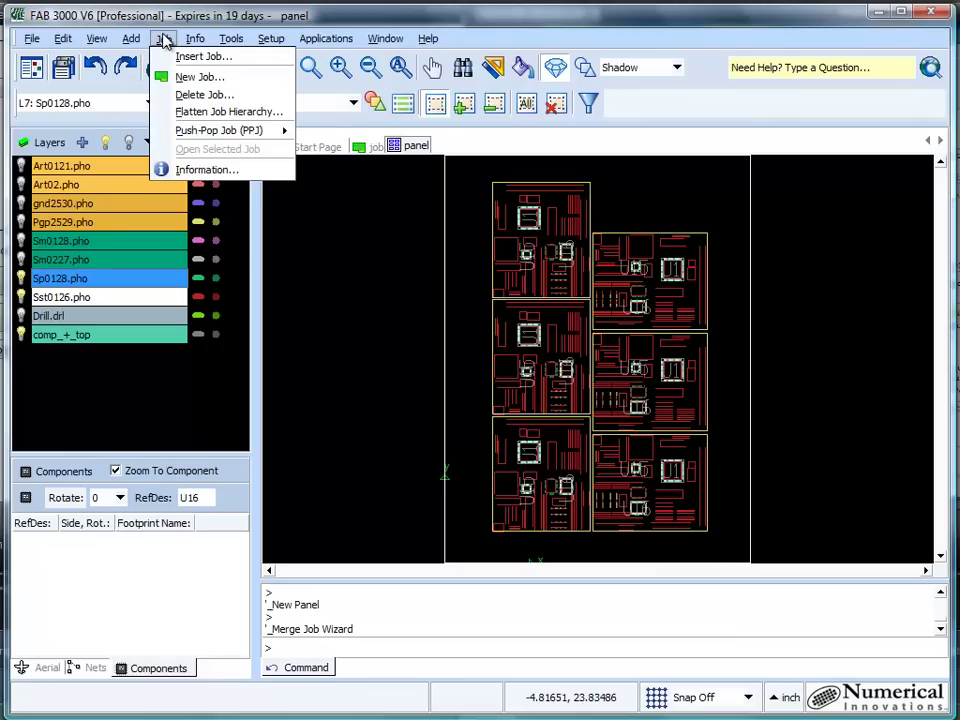
{"action": "left_click", "coordinate": [222, 112]}
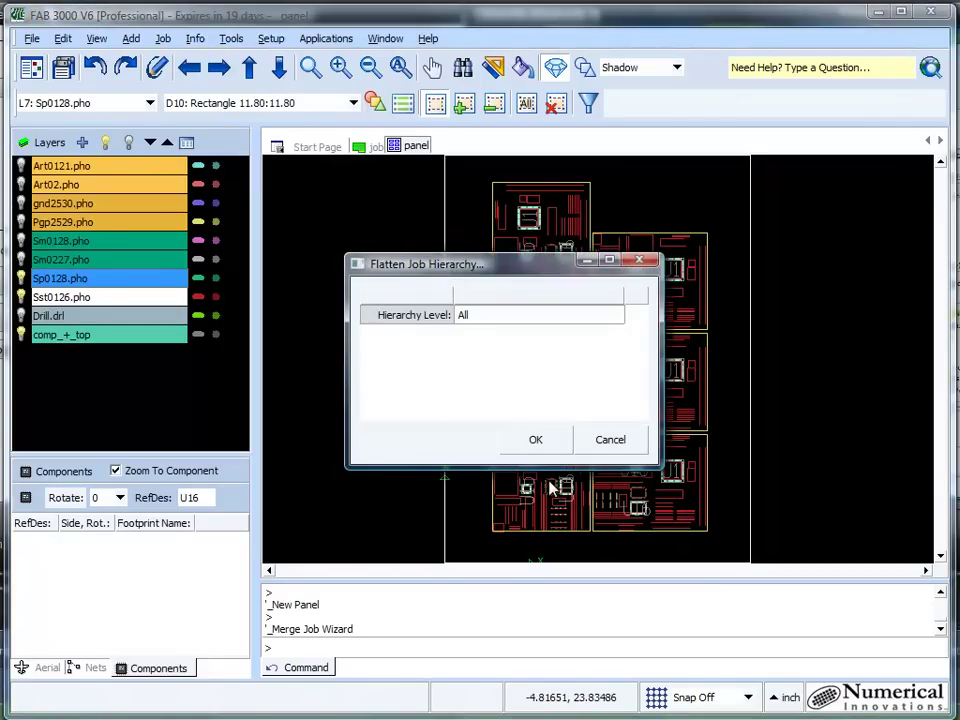
{"action": "left_click", "coordinate": [538, 438]}
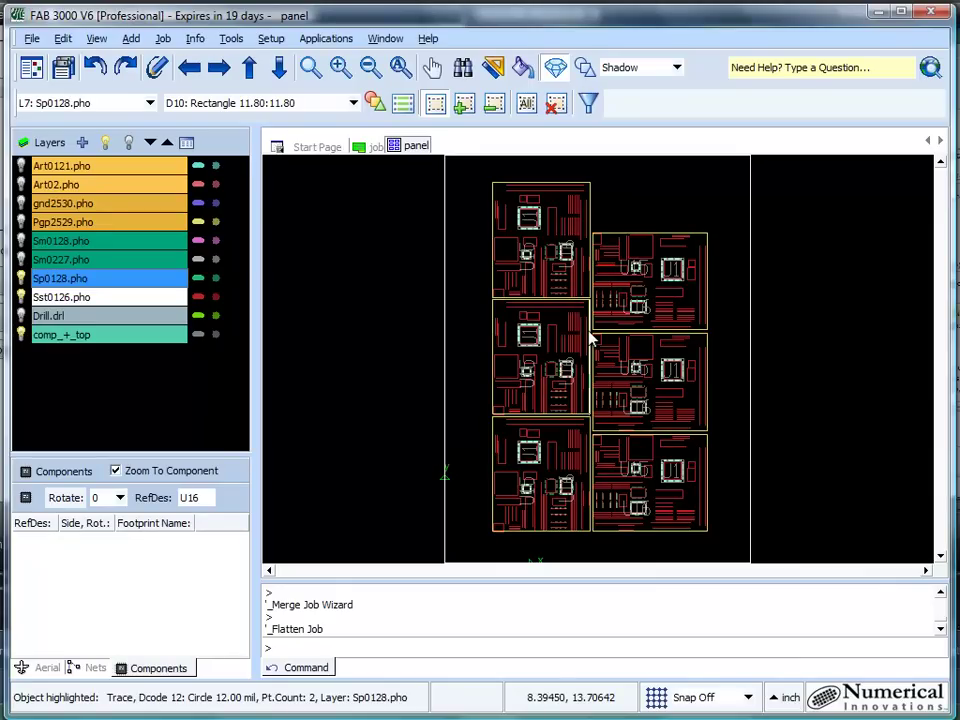
{"action": "scroll", "coordinate": [591, 340], "scroll_direction": "up", "scroll_amount": 5}
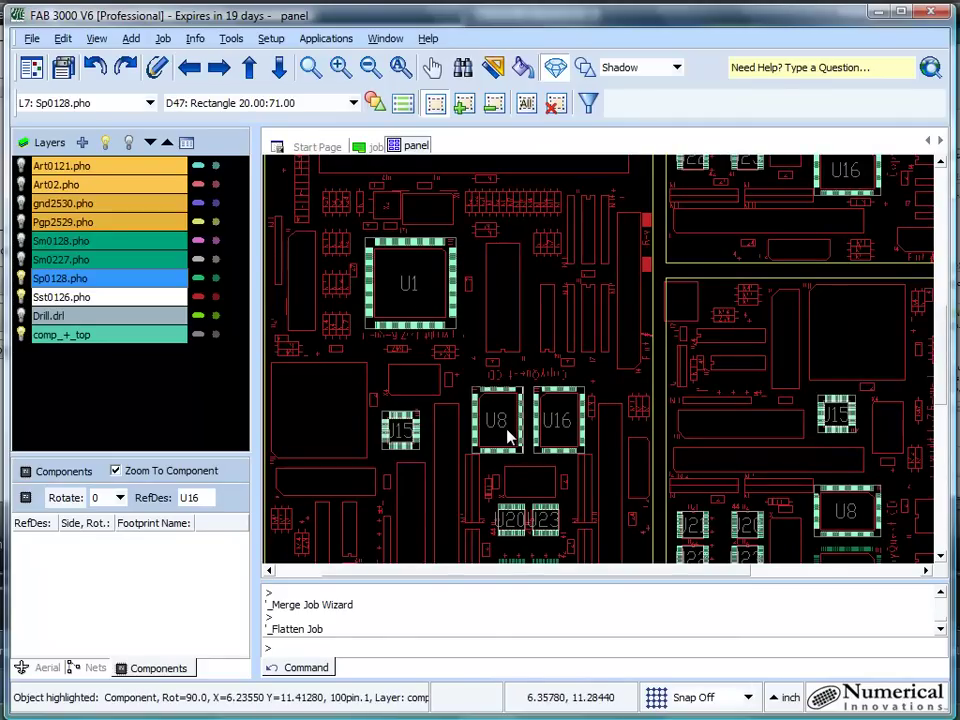
- Export the panel's part centroid data with the default options as centroid_panel in the OrCad folder
{"action": "scroll", "coordinate": [491, 381], "scroll_direction": "down", "scroll_amount": 4}
{"action": "scroll", "coordinate": [490, 380], "scroll_direction": "up", "scroll_amount": 2}
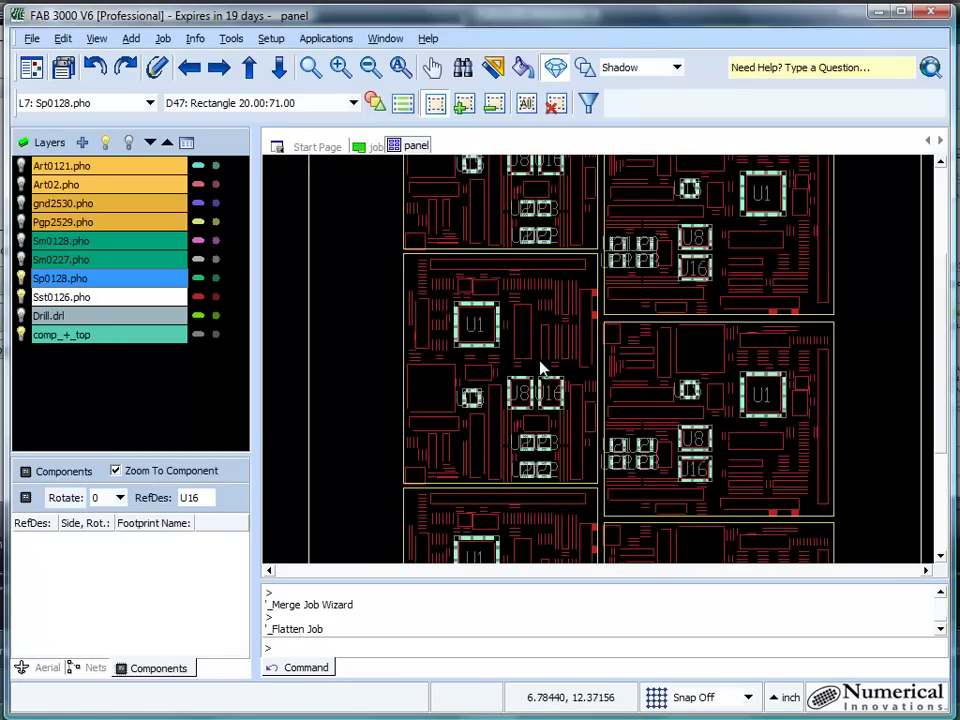
{"action": "left_click", "coordinate": [32, 40]}
{"action": "mouse_move", "coordinate": [96, 173]}
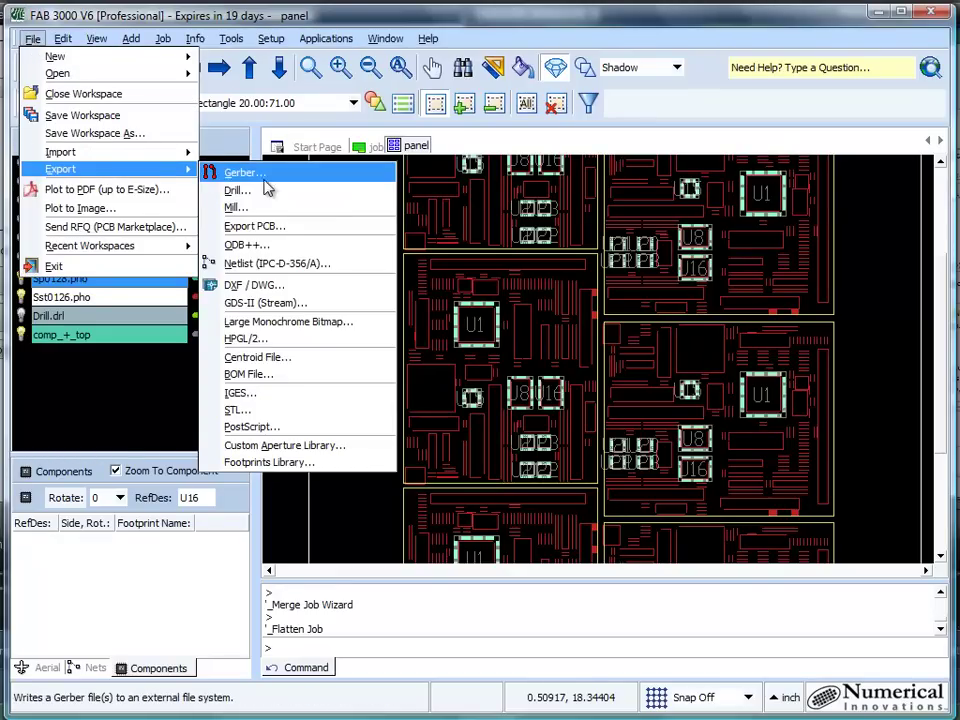
{"action": "left_click", "coordinate": [347, 365]}
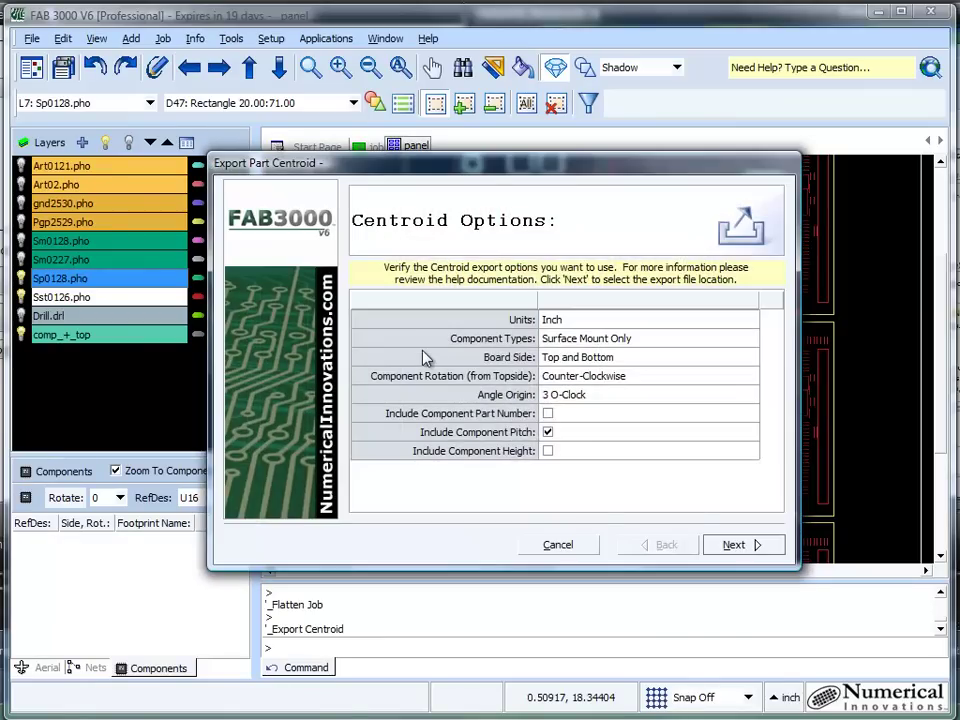
{"action": "left_click", "coordinate": [743, 545]}
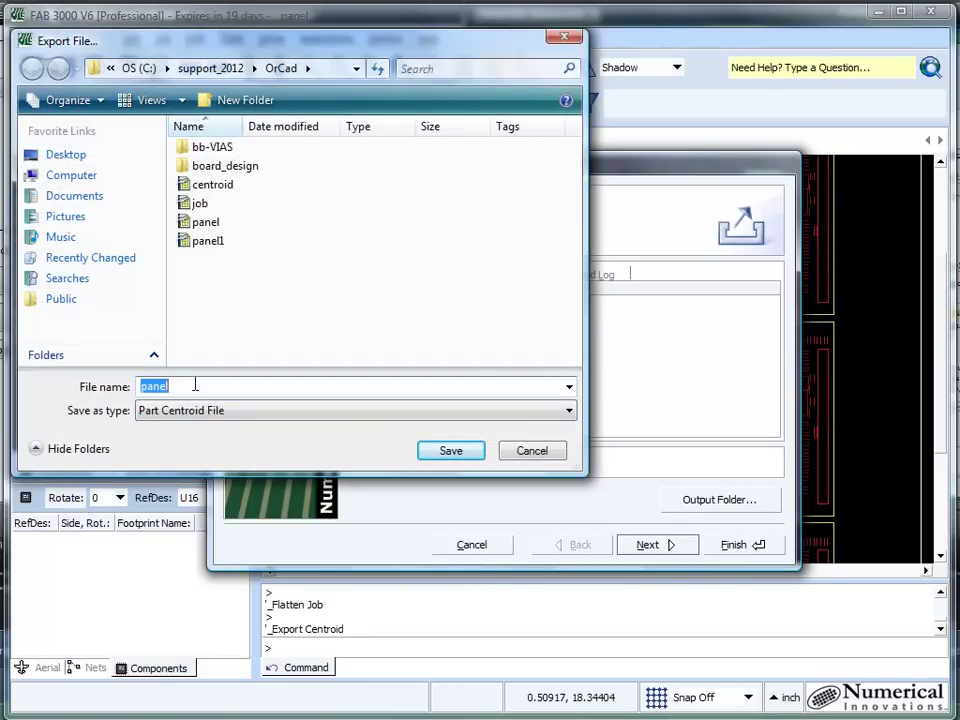
{"action": "type", "text": "centroid"}
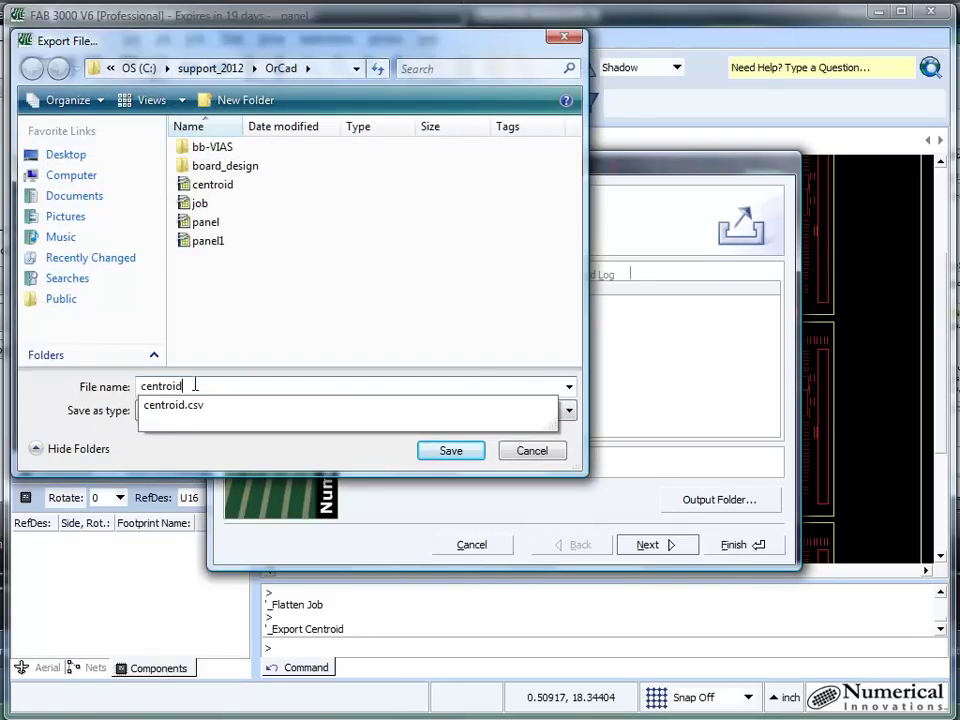
{"action": "type", "text": "_panel"}
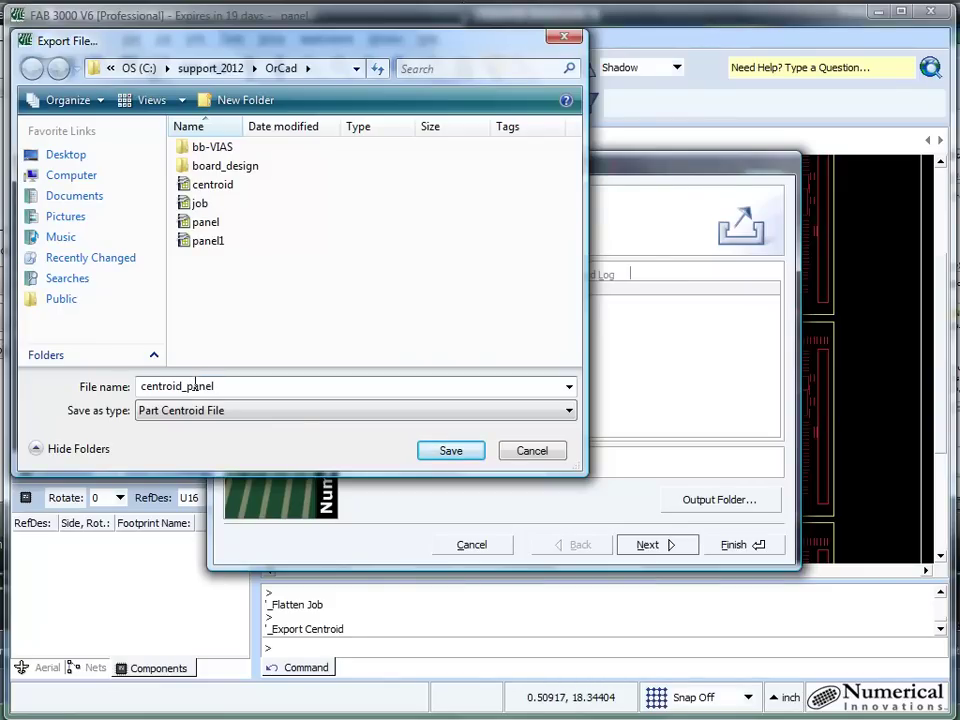
{"action": "left_click", "coordinate": [437, 452]}
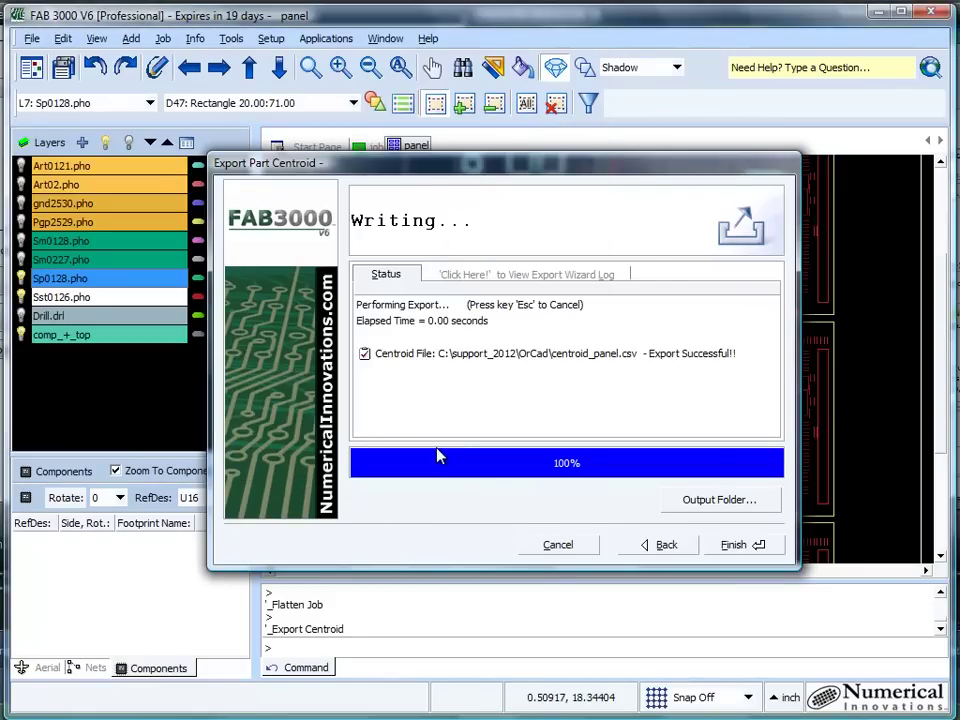
- Open centroid_panel from the export's output folder in OpenOffice.org Calc, importing it as comma-separated text
{"action": "left_click", "coordinate": [690, 500]}
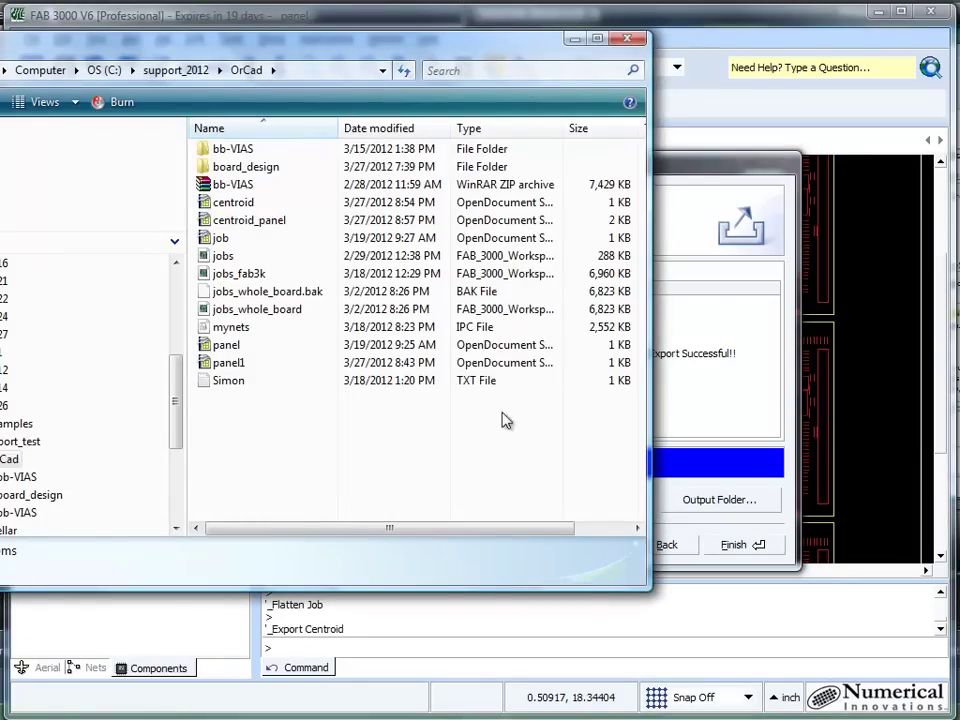
{"action": "right_click", "coordinate": [260, 224]}
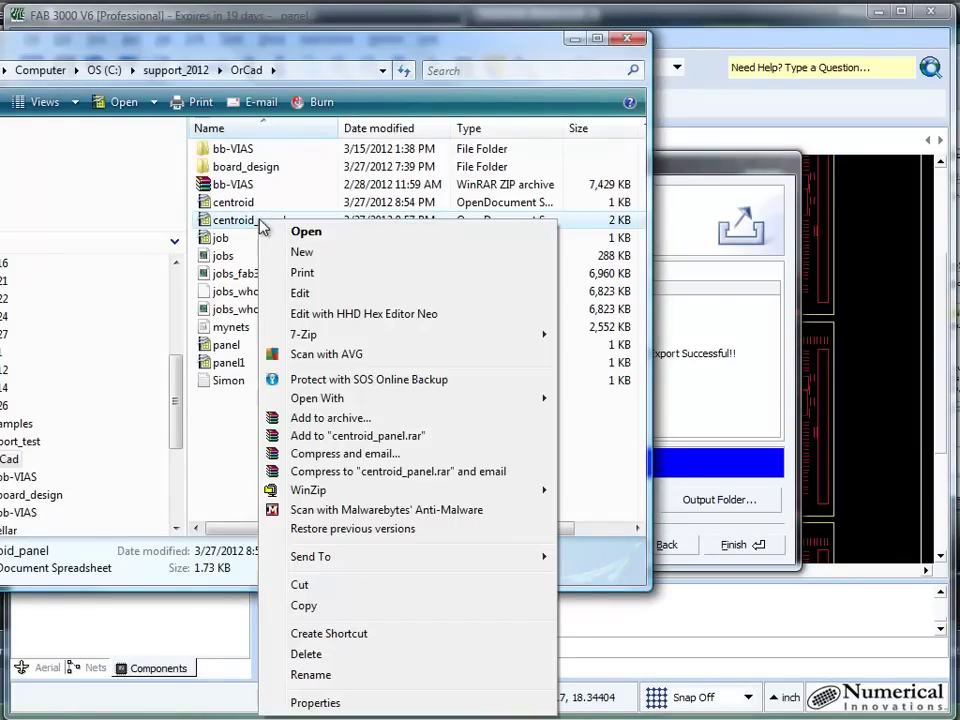
{"action": "left_click", "coordinate": [307, 232]}
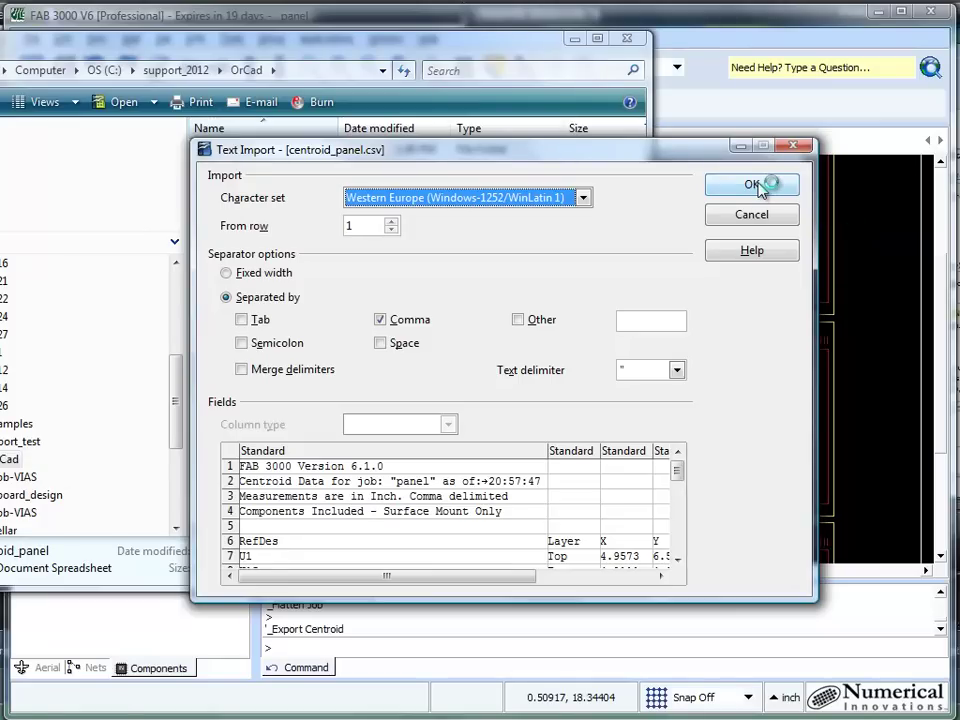
{"action": "left_click", "coordinate": [760, 186]}
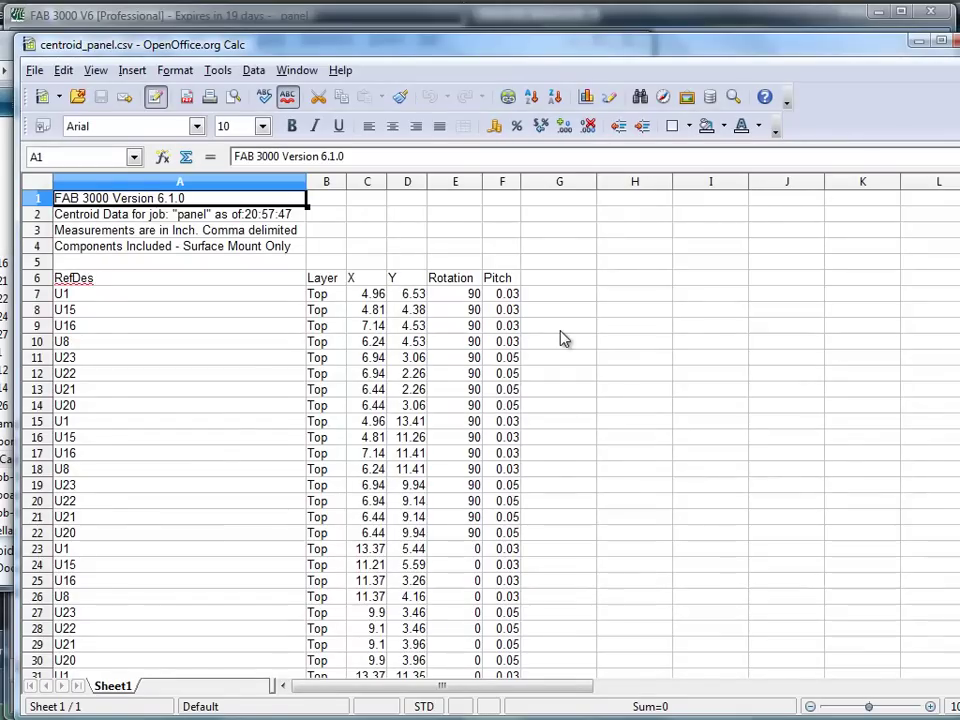
- Review the reference designators, positions, rotations and pitches of all components in the panel centroid spreadsheet
{"action": "scroll", "coordinate": [175, 320], "scroll_direction": "down", "scroll_amount": 1}
{"action": "scroll", "coordinate": [200, 320], "scroll_direction": "down", "scroll_amount": 8}
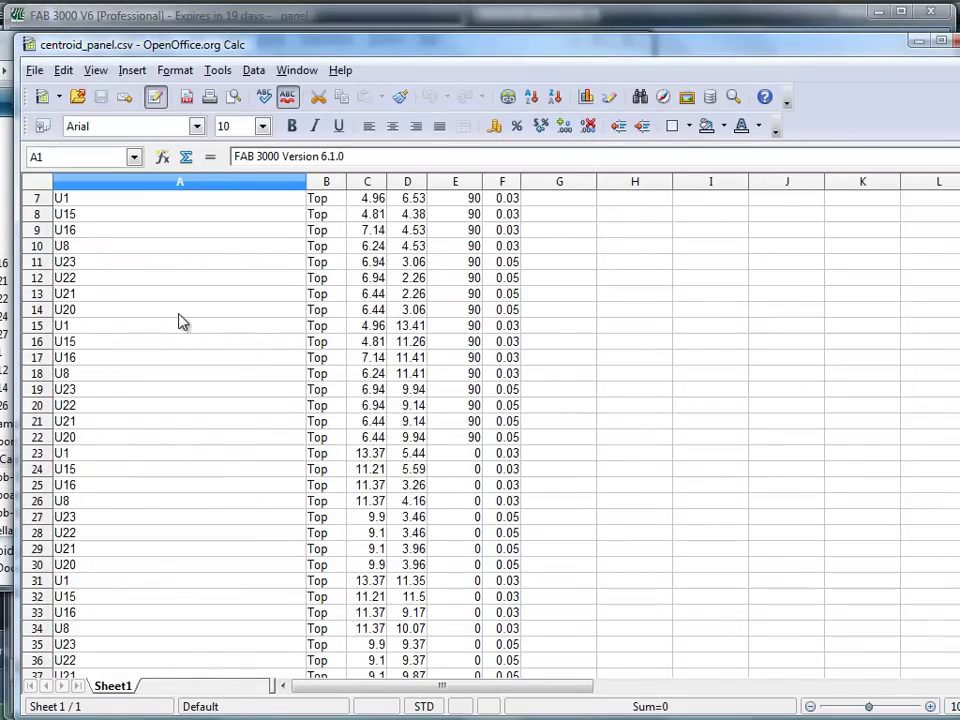
{"action": "scroll", "coordinate": [475, 320], "scroll_direction": "down", "scroll_amount": 1}
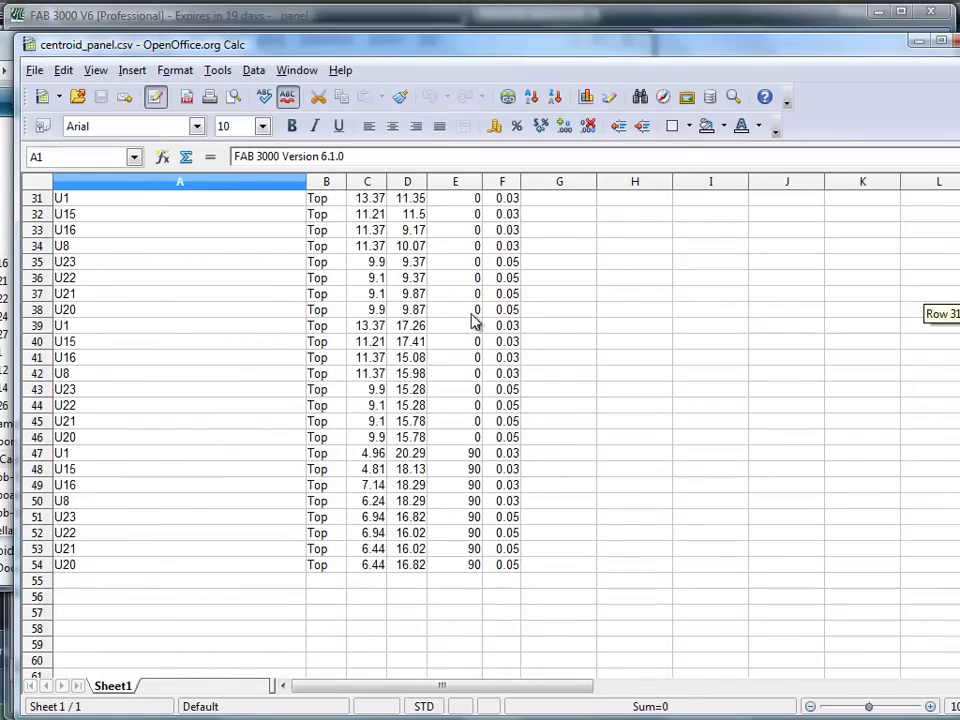
{"action": "scroll", "coordinate": [474, 560], "scroll_direction": "up", "scroll_amount": 8}
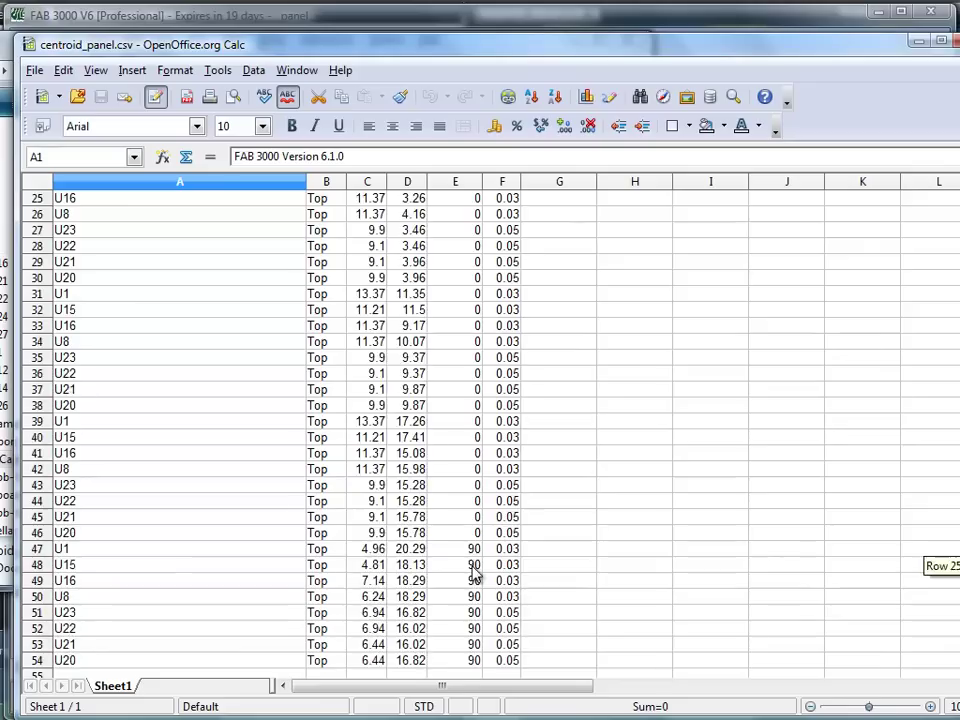
{"action": "scroll", "coordinate": [565, 448], "scroll_direction": "up", "scroll_amount": 1}
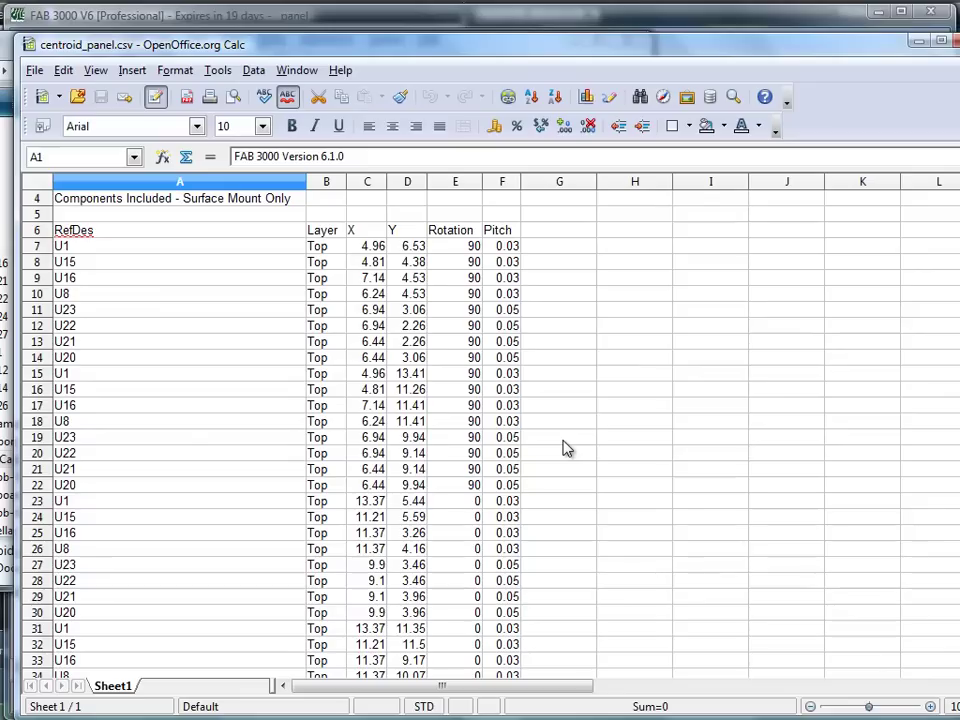
{"action": "scroll", "coordinate": [560, 447], "scroll_direction": "down", "scroll_amount": 3}
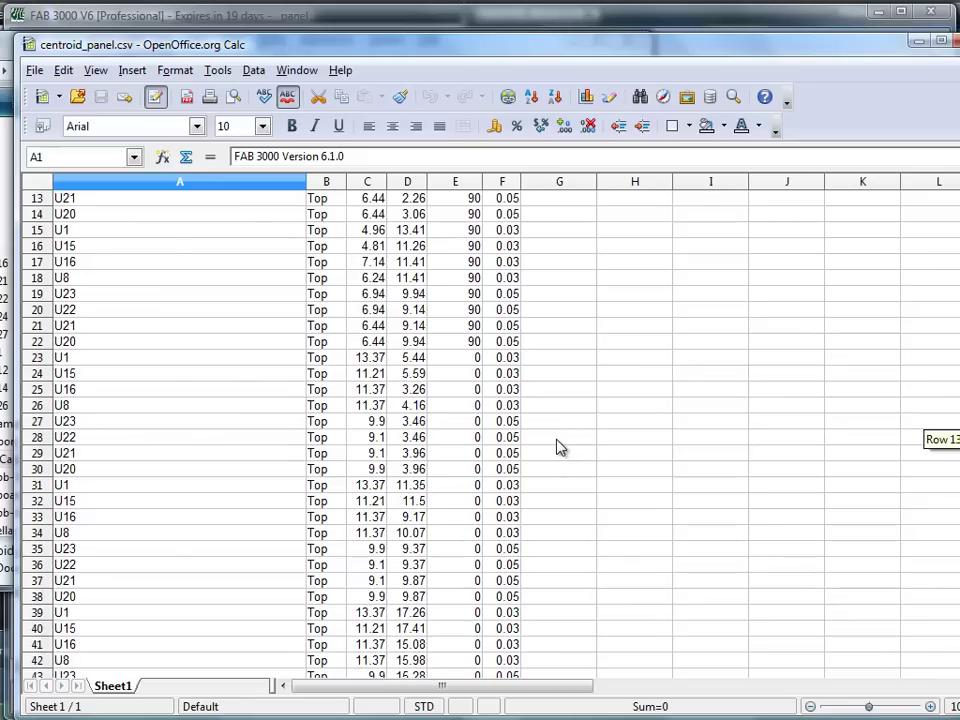